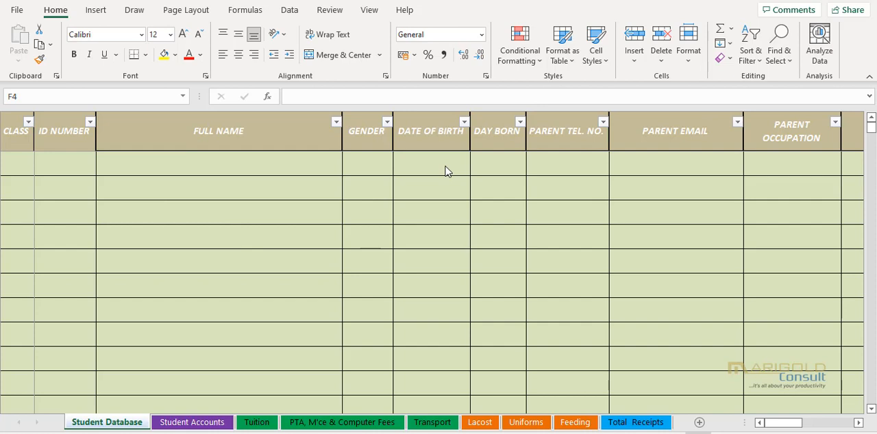
- Examine the columns of the Student Database sheet and the per-student fee layout of the Student Accounts sheet
left_click(860, 425)
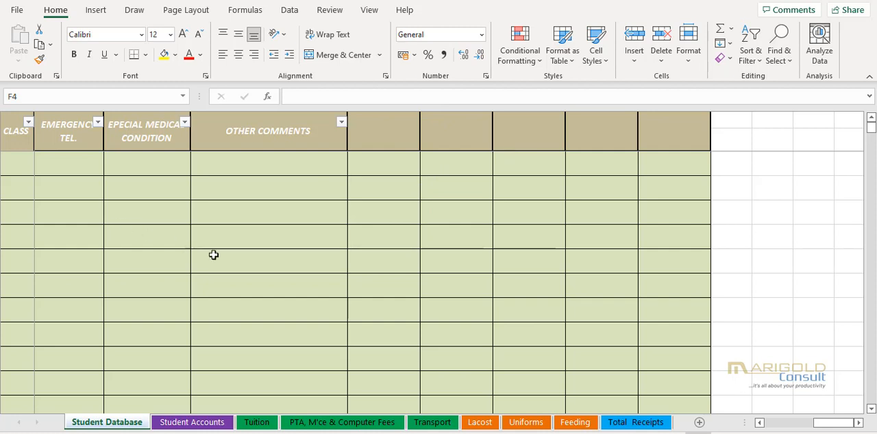
left_click(775, 425)
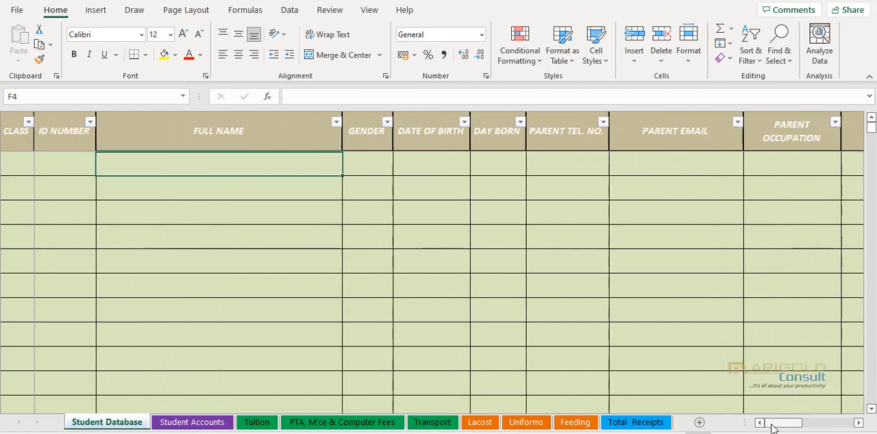
left_click(194, 422)
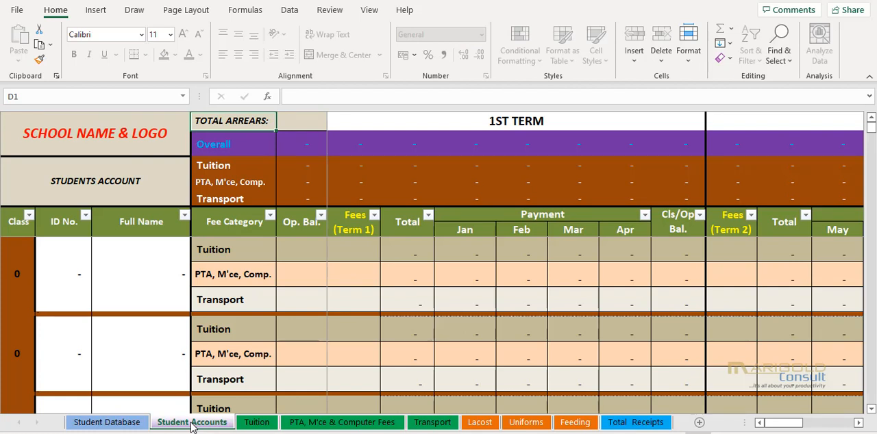
left_click_drag(68, 274, 762, 275)
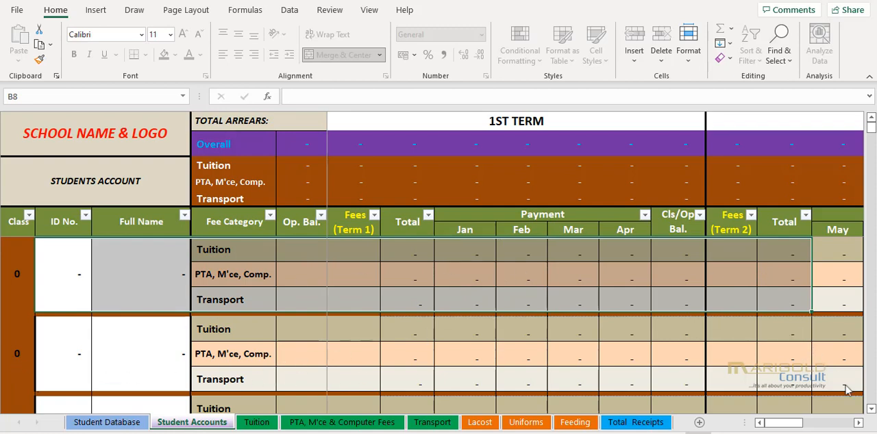
left_click(871, 409)
left_click(871, 409)
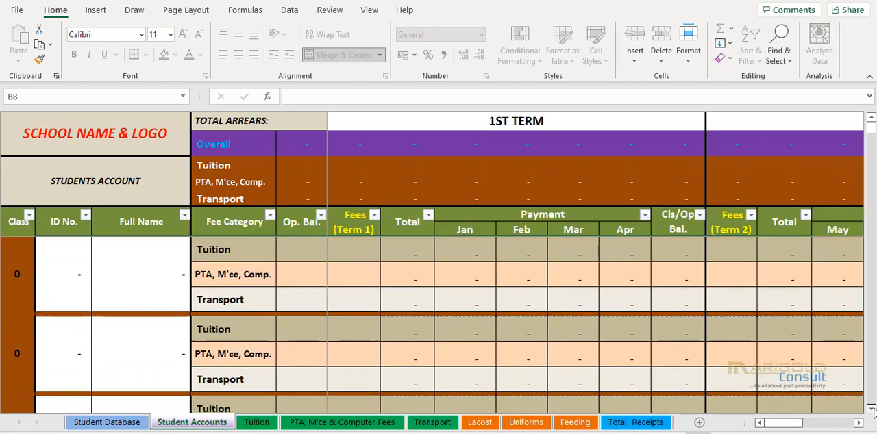
left_click(870, 409)
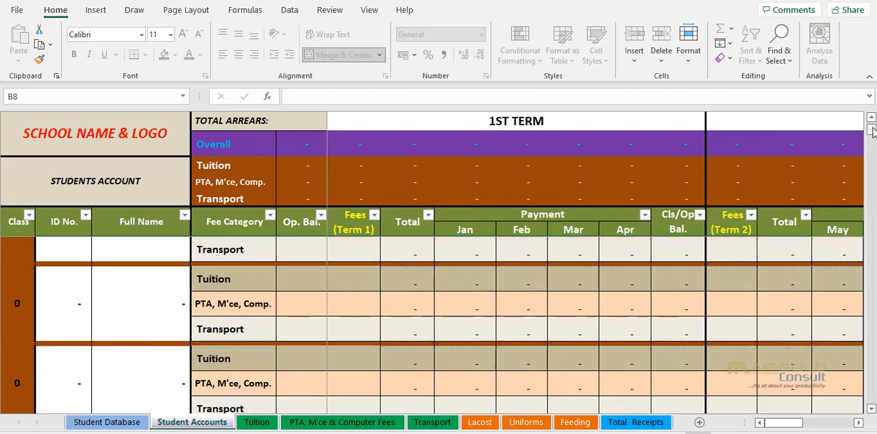
left_click_drag(870, 130, 871, 128)
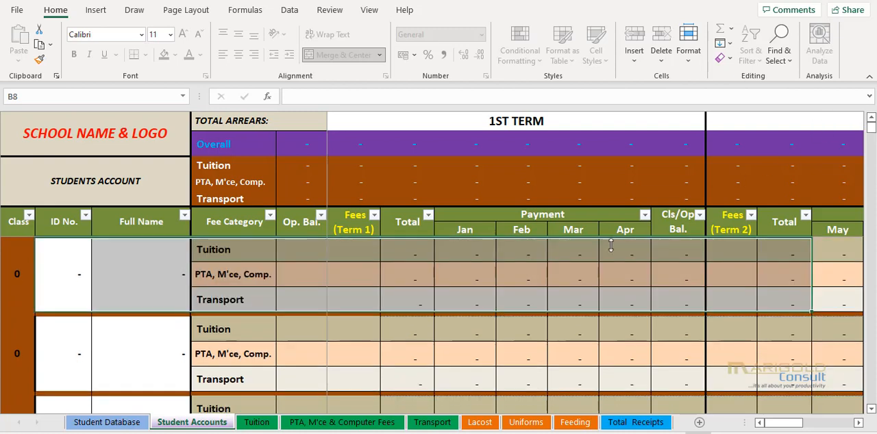
- Review the Tuition, PTA, M'ce & Computer Fees, Transport, Lacost, Uniforms and Feeding collection sheets and the Total Receipts sheet
left_click(266, 422)
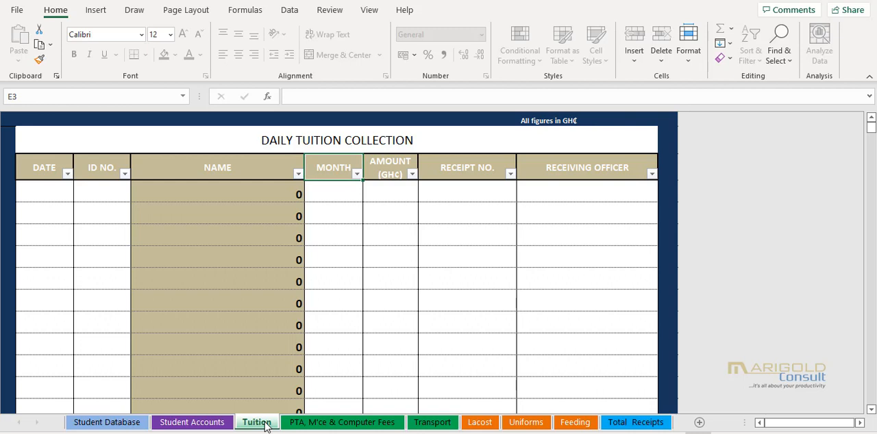
left_click(327, 425)
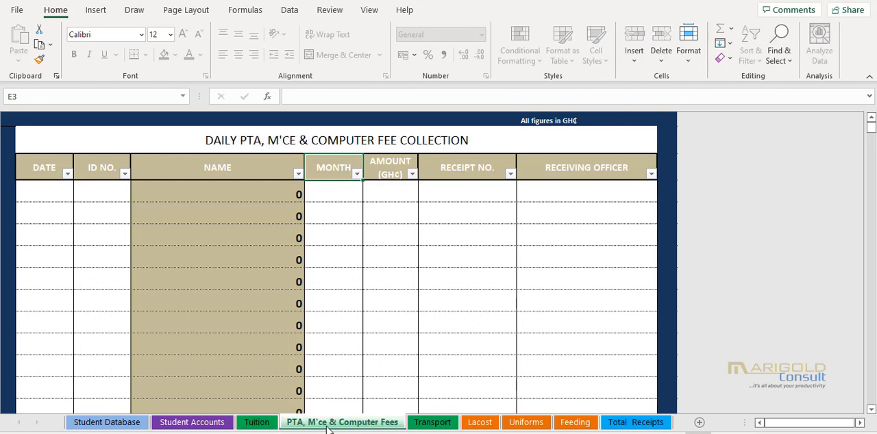
left_click(439, 424)
left_click(479, 425)
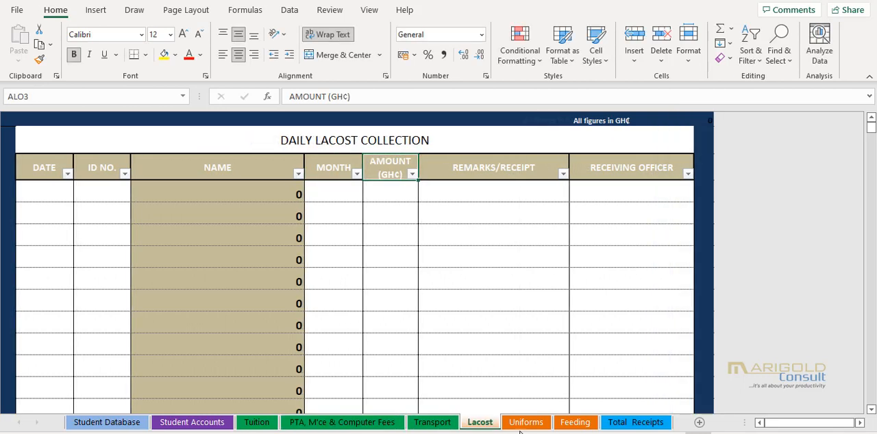
left_click(526, 423)
left_click(577, 424)
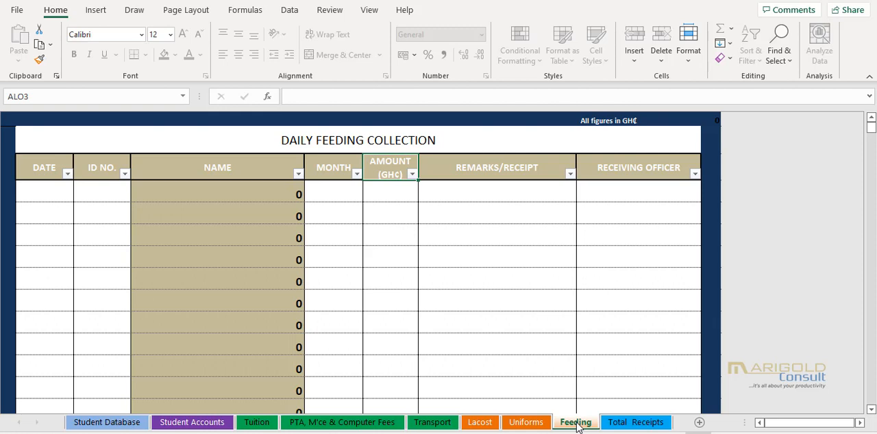
left_click(635, 424)
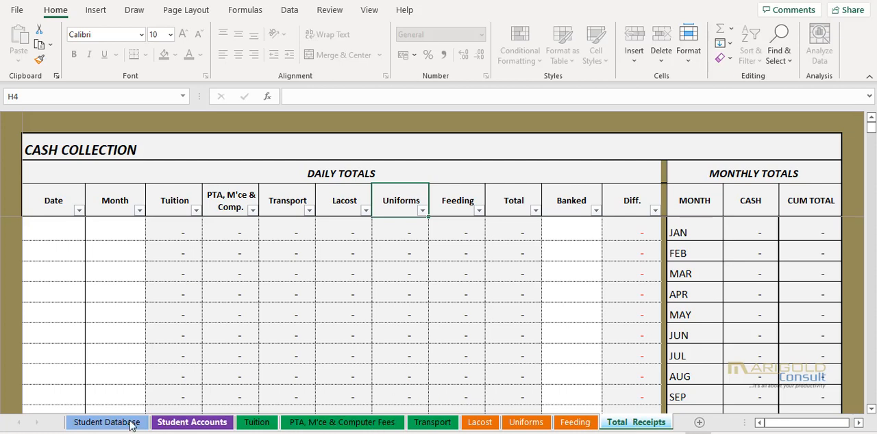
- In the first row of the Student Database sheet, enter class N1 with the student's ID number and full name
left_click(107, 422)
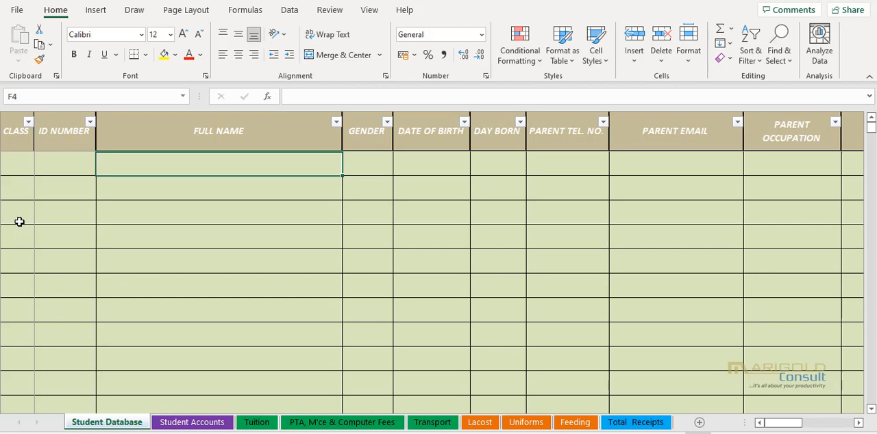
left_click(17, 167)
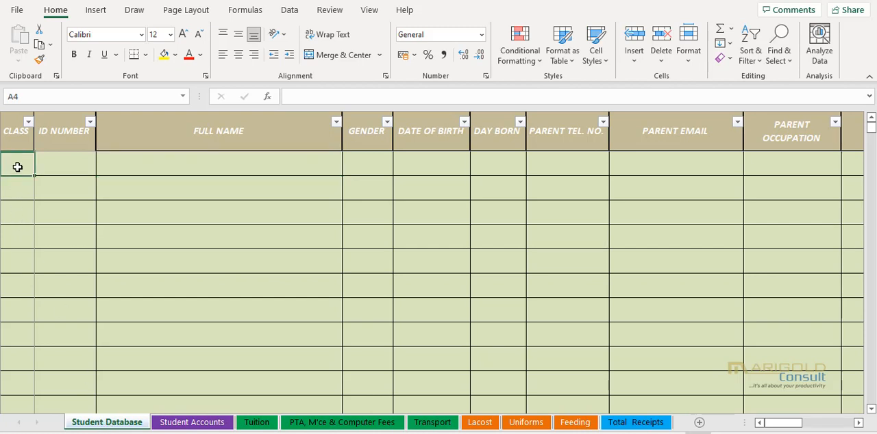
type("N1")
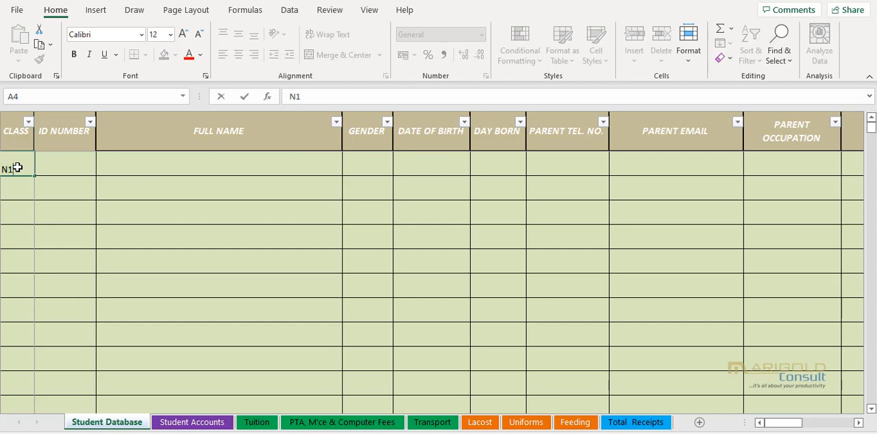
key("Tab")
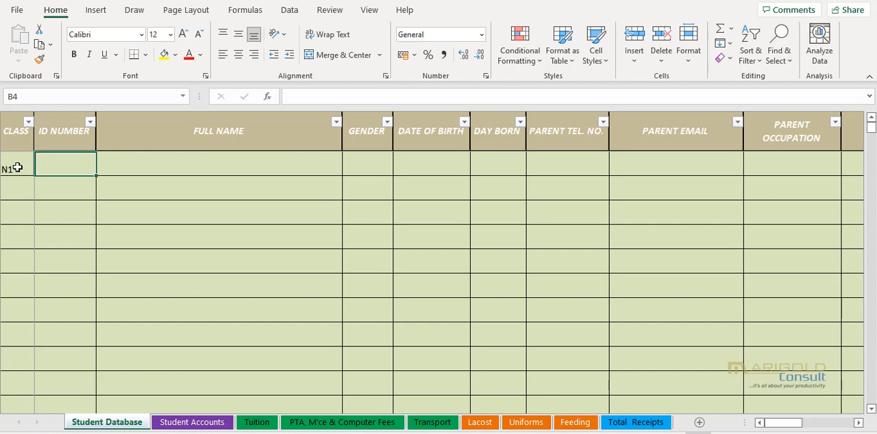
type("KD1001")
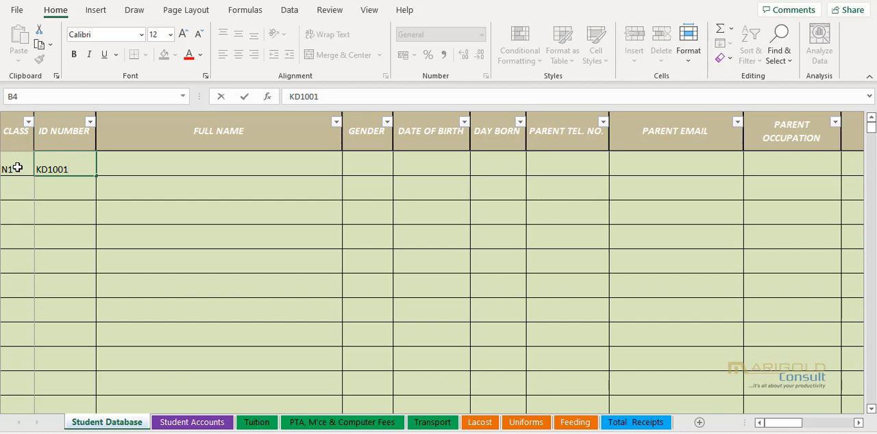
key("Tab")
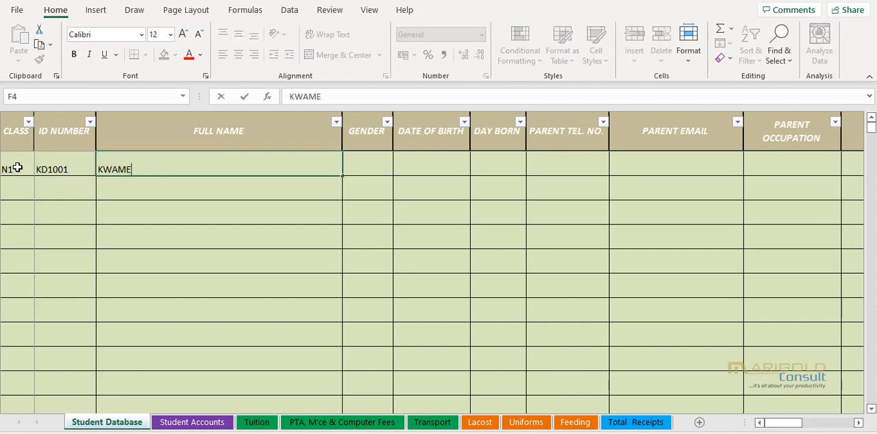
left_click(374, 172)
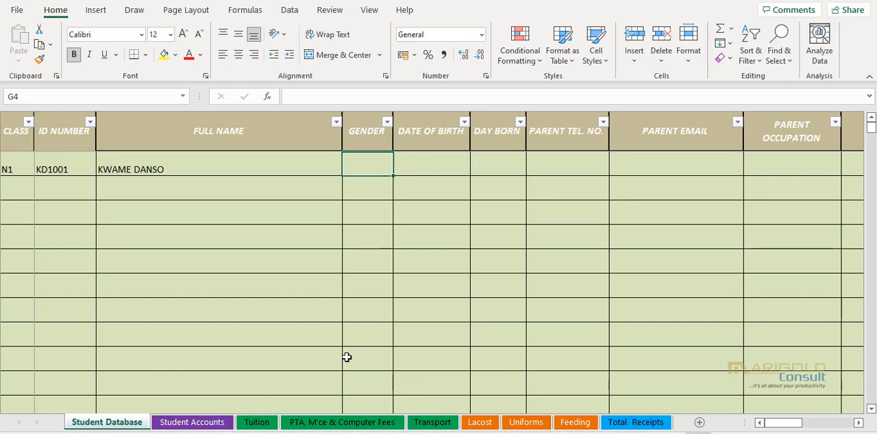
- Add a second student to the database with class N1, the student's ID number and full name
left_click(20, 194)
type("N")
key("BackSpace")
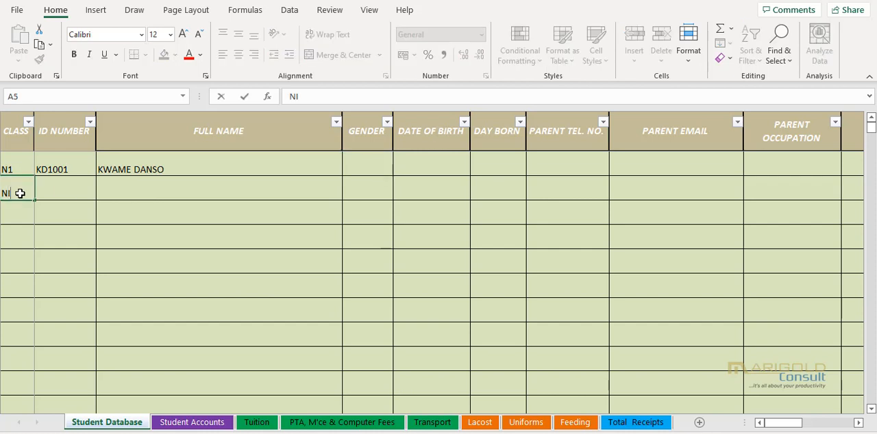
type("1")
left_click(70, 181)
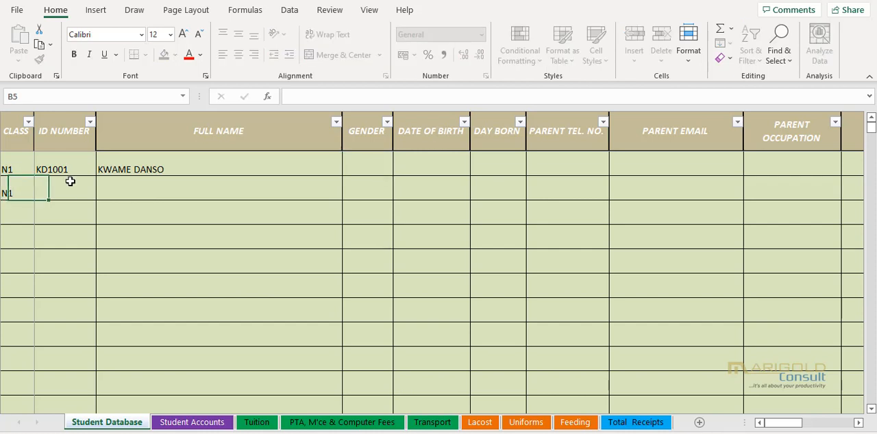
type("GA2001")
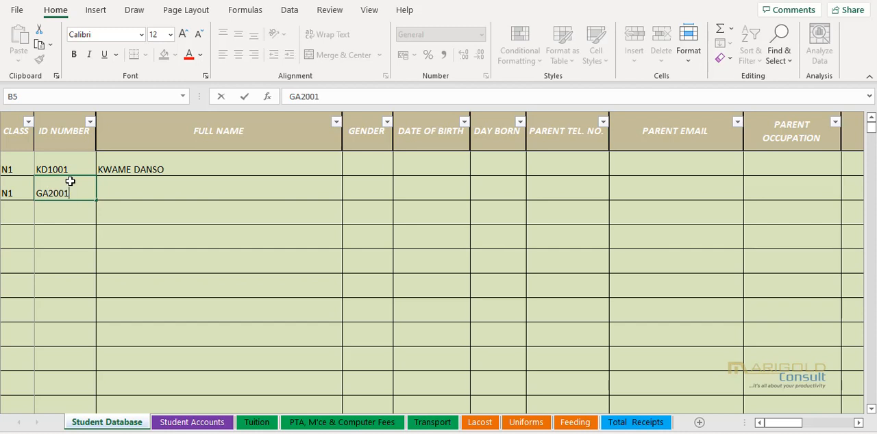
key("Tab")
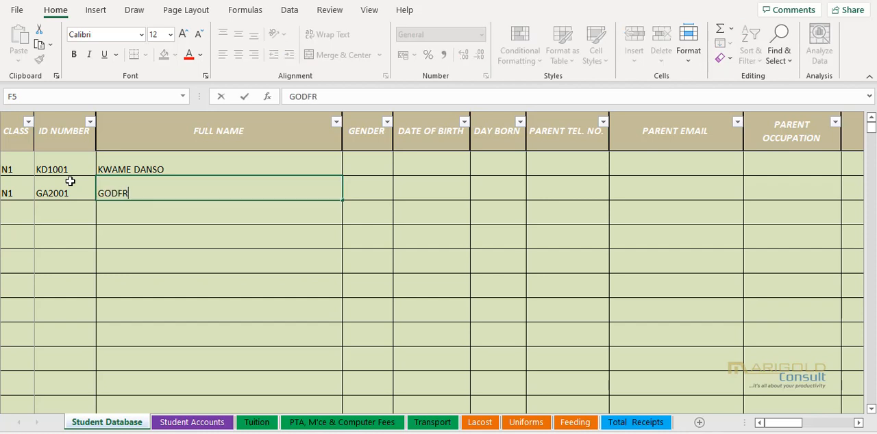
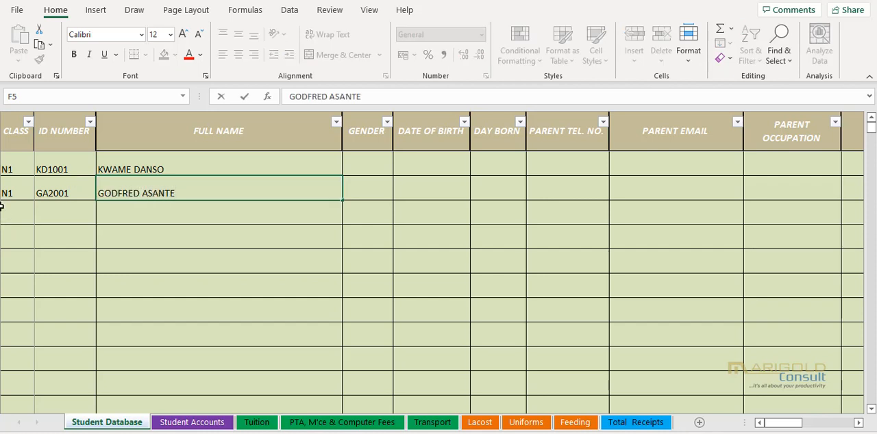
- Add a third student in the next database row with class N1, the student's ID number and full name
key("Return")
type("N1")
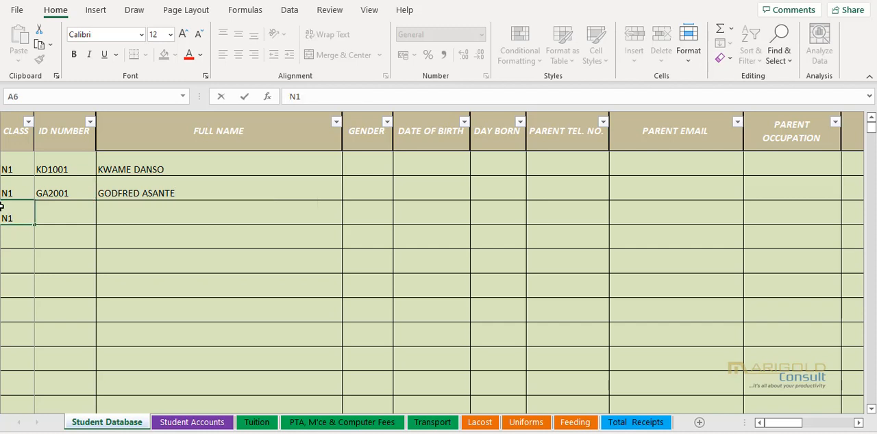
key("Tab")
type("NB")
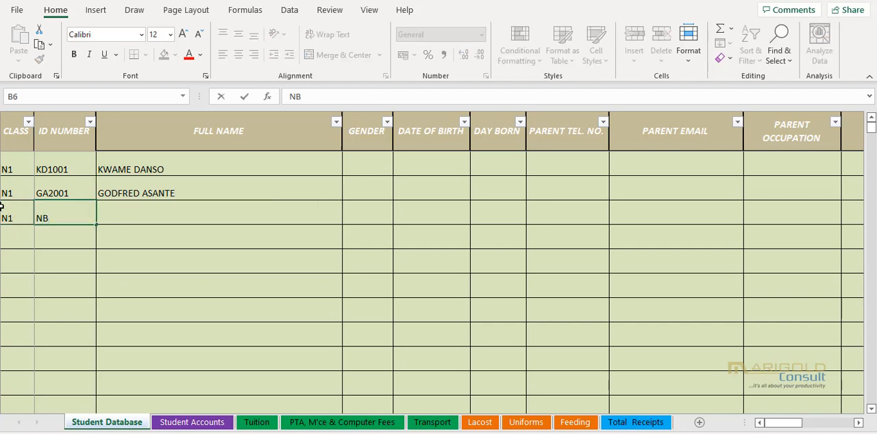
type("4001")
key("Tab")
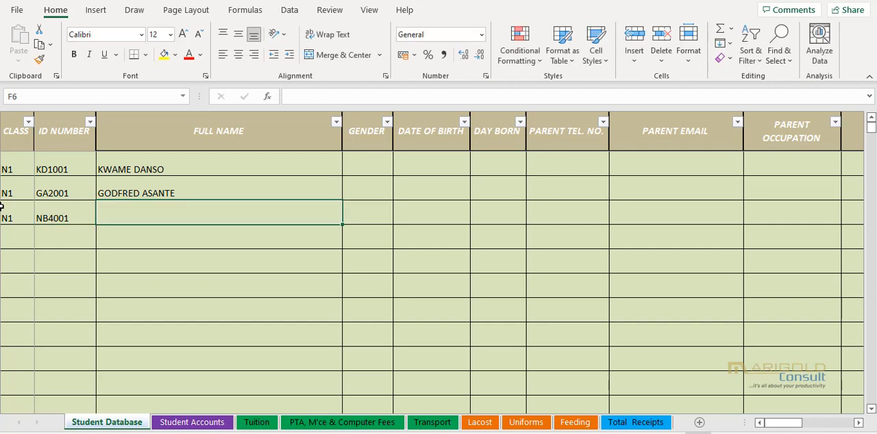
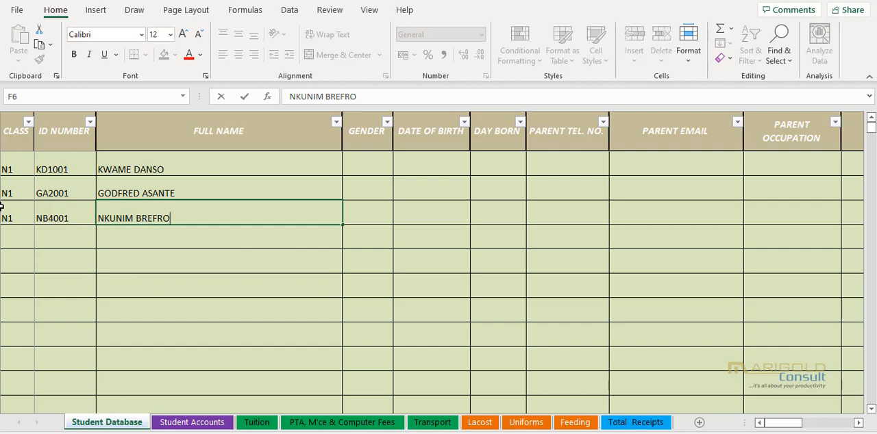
- Check the class, ID number and name entries of the three new students in the Student Accounts sheet
left_click(188, 422)
left_click(143, 305)
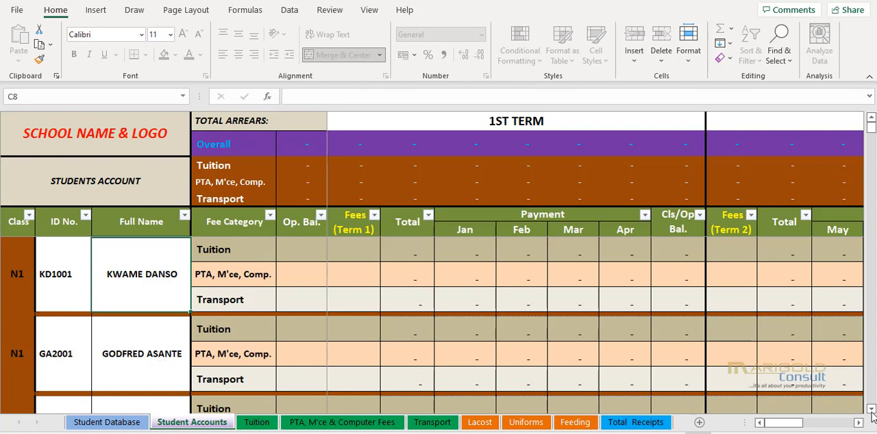
scroll(872, 411, "down", 1)
scroll(871, 411, "down", 1)
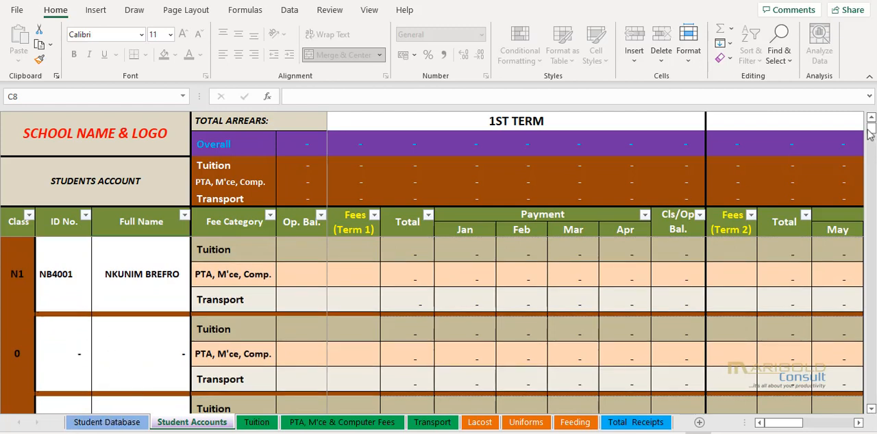
left_click_drag(870, 132, 871, 122)
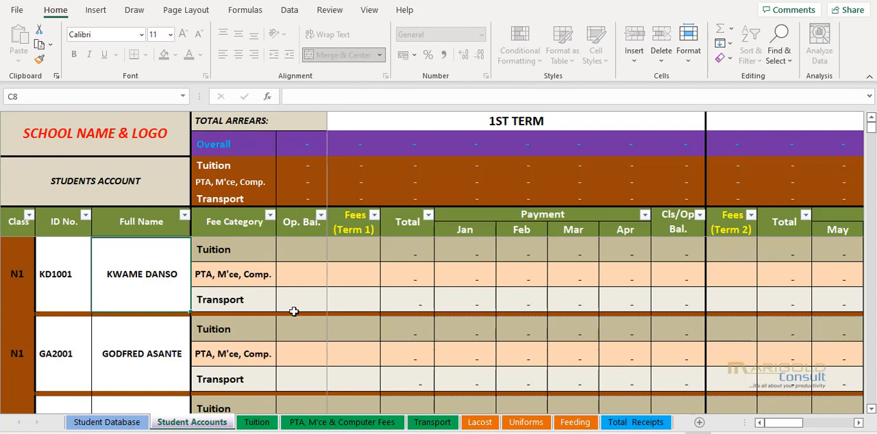
- Enter tuition opening balances of 800, 500 and 100 for the first, second and third students respectively
left_click(302, 252)
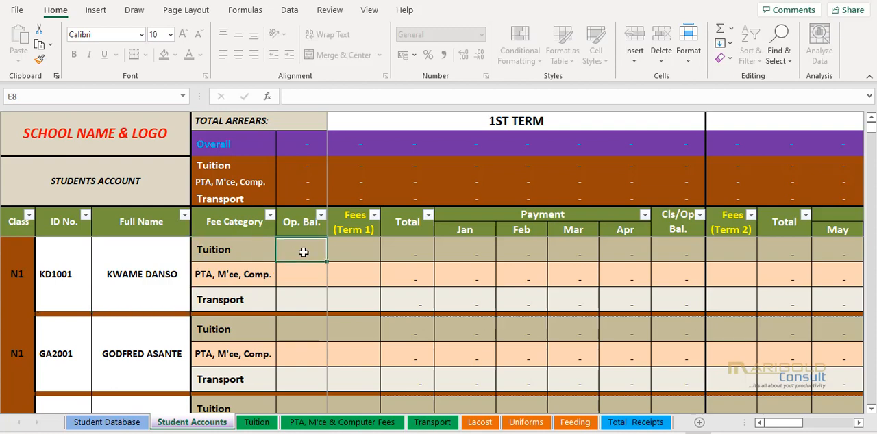
type("800")
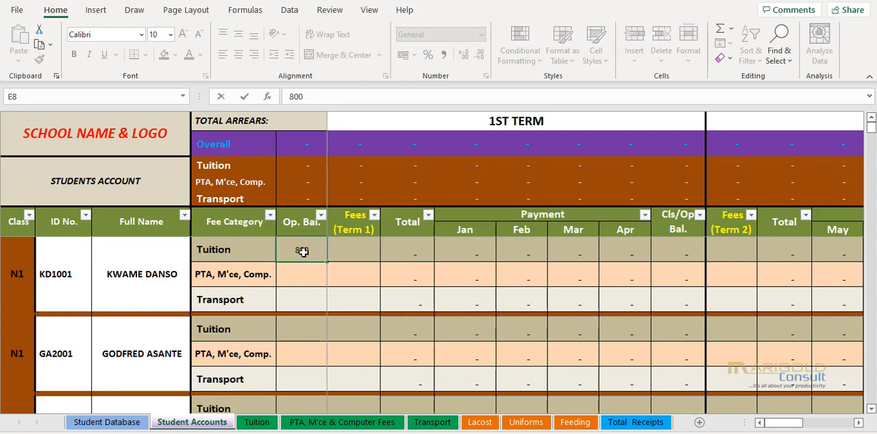
key("Return")
left_click(302, 334)
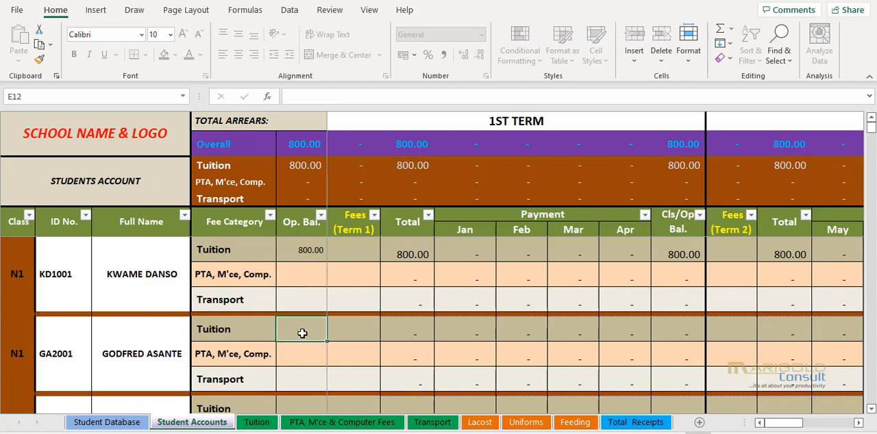
type("500")
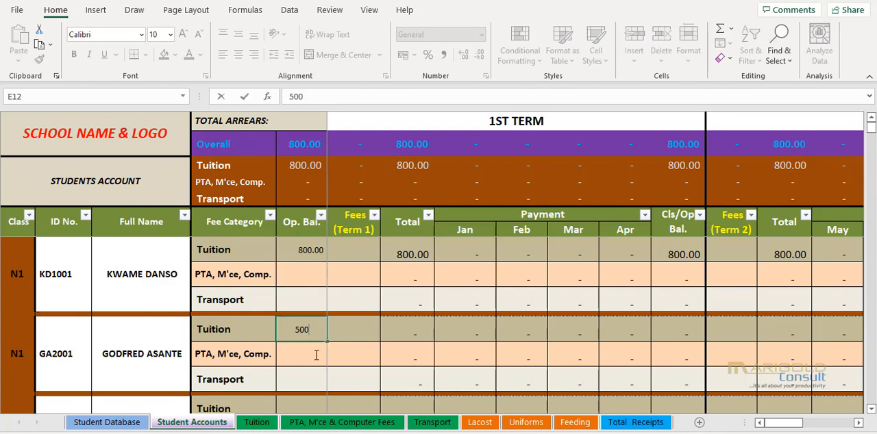
key("Return")
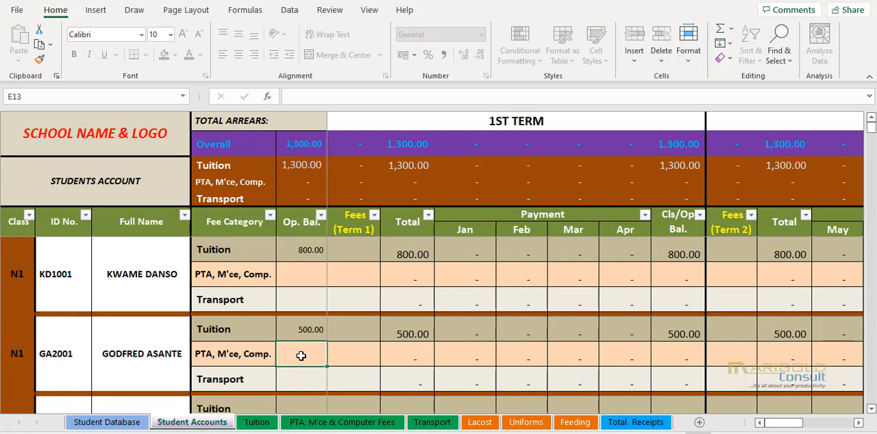
left_click(872, 410)
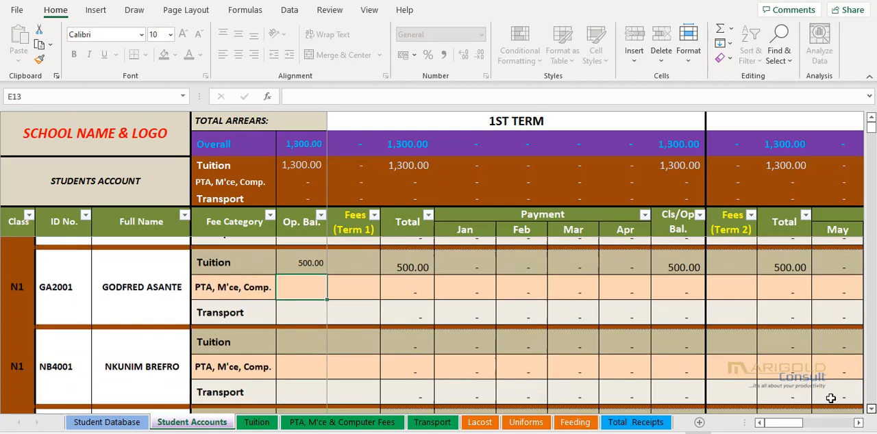
left_click(308, 333)
type("100")
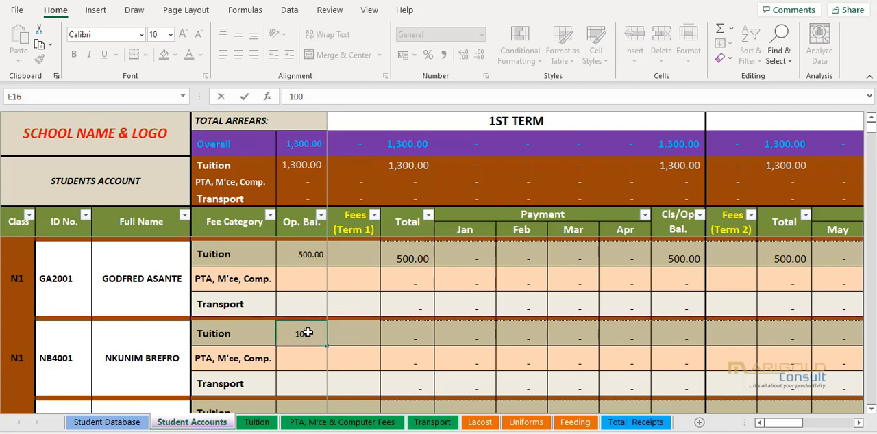
key("Return")
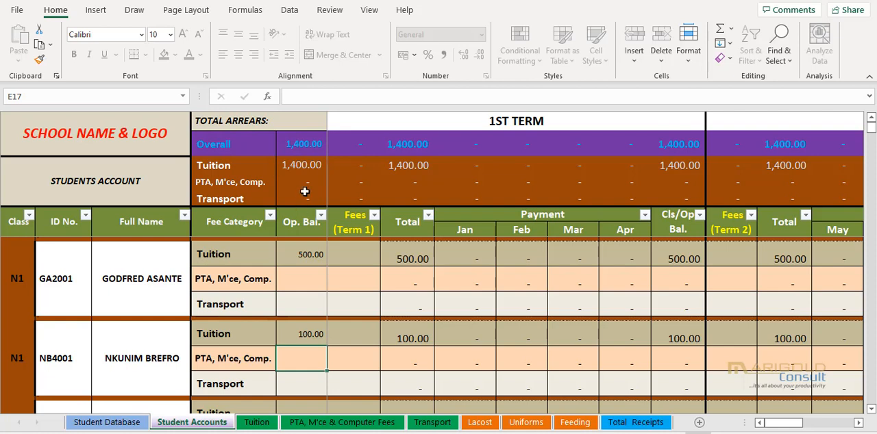
- Enter an opening balance of 50 for the first student's Transport fee
scroll(383, 318, "up", 1)
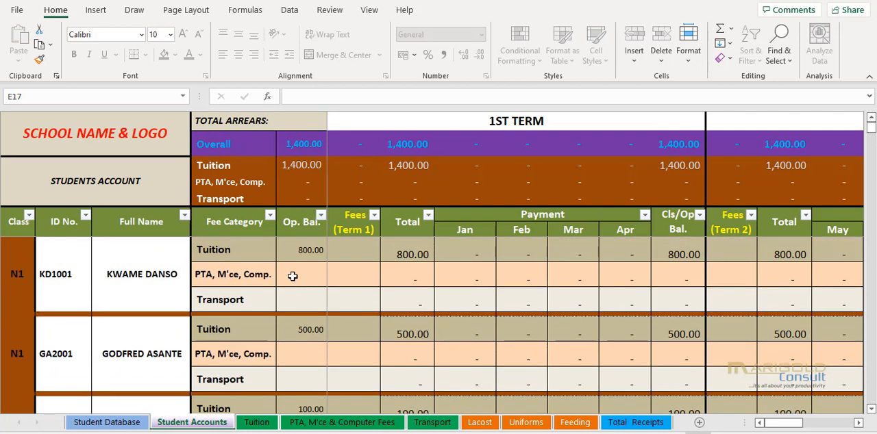
left_click(304, 293)
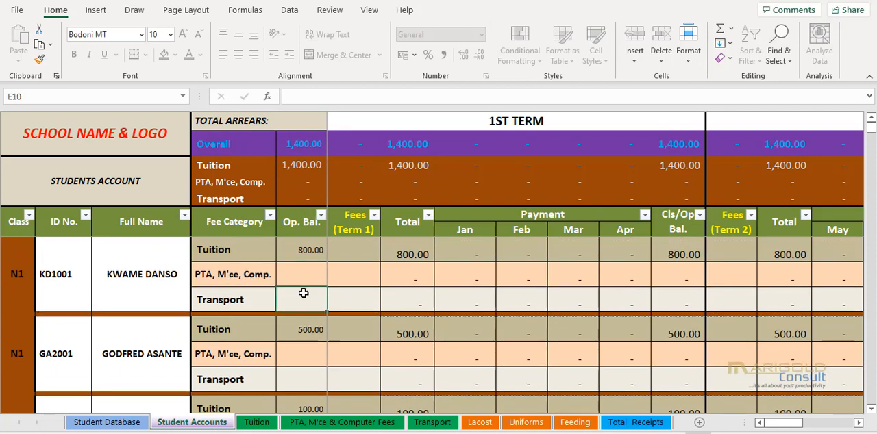
left_click(307, 274)
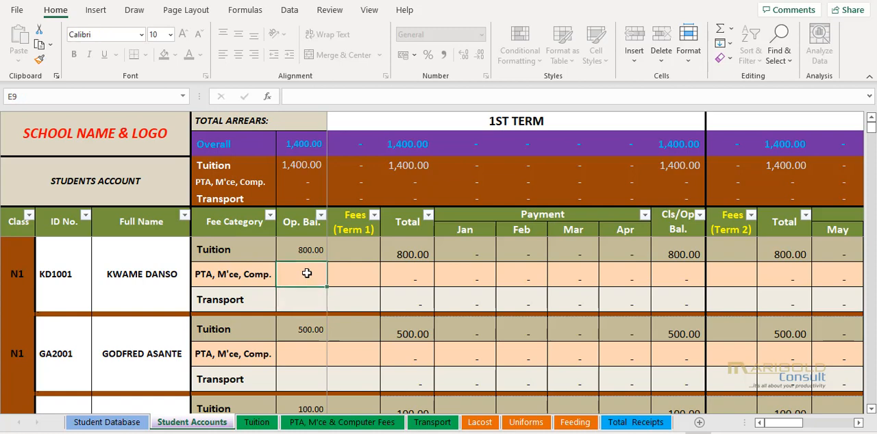
left_click(305, 297)
left_click(313, 272)
left_click(313, 300)
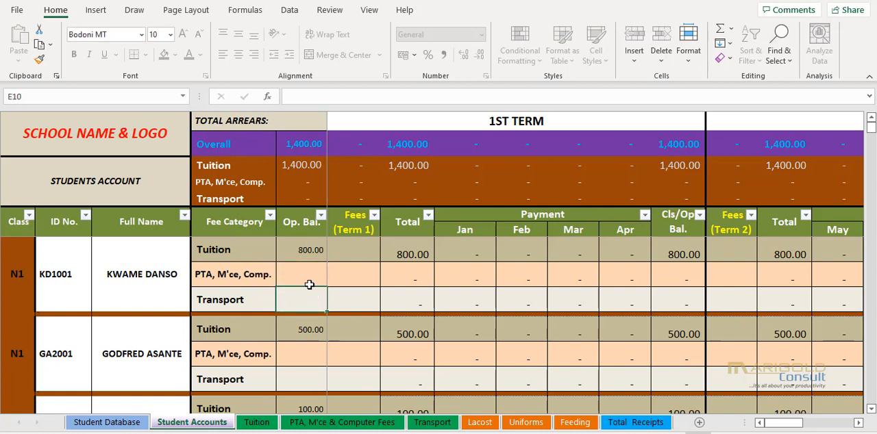
type("50")
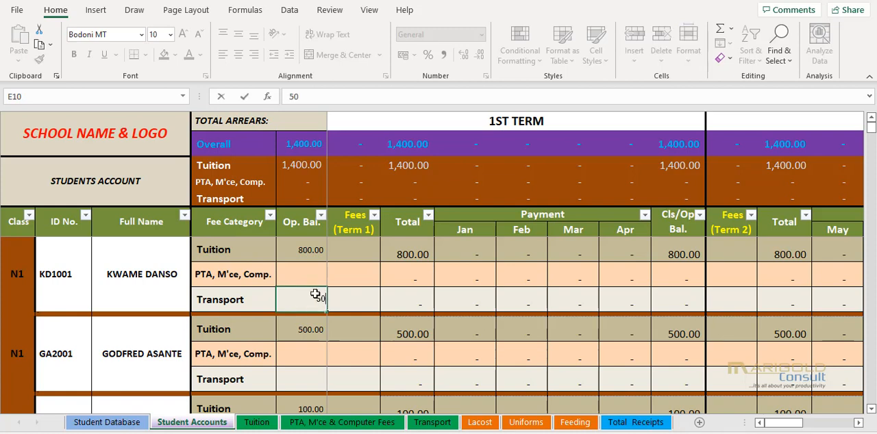
key("Return")
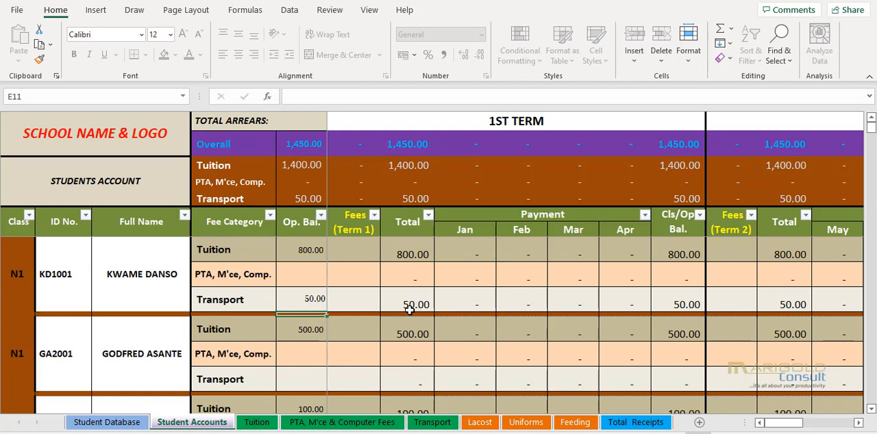
- Enter the first student's Term 1 fees in Student Accounts: 700 for Tuition, 50 for PTA, M'ce, Comp. and 50 for Transport
left_click(257, 422)
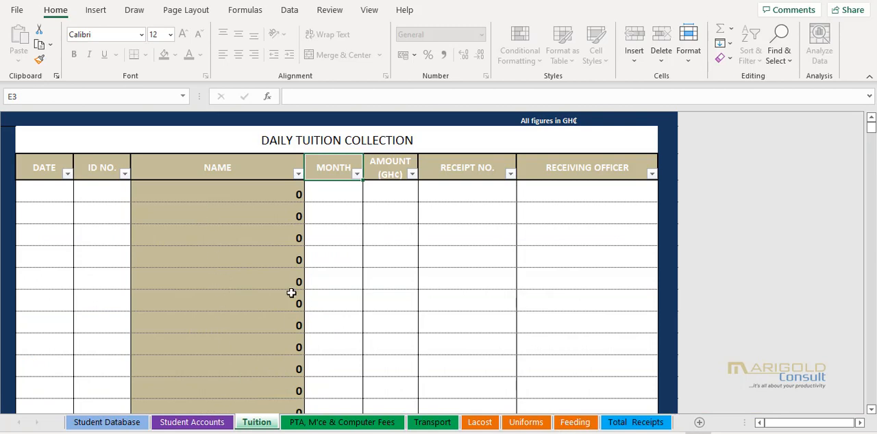
left_click(212, 424)
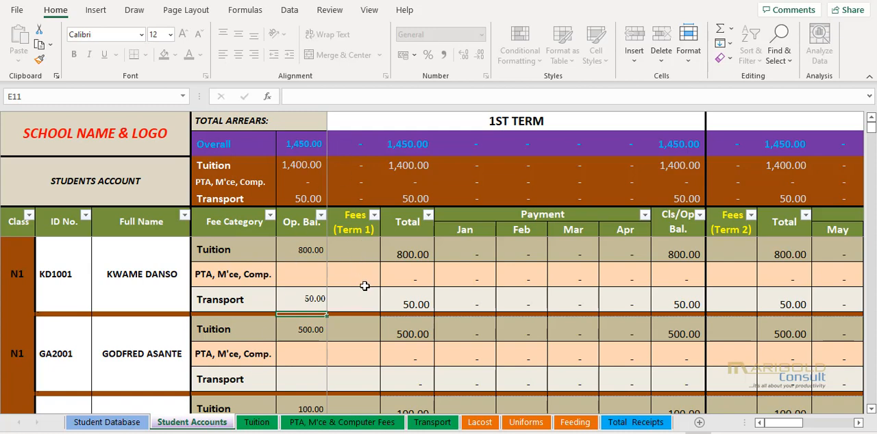
left_click(363, 244)
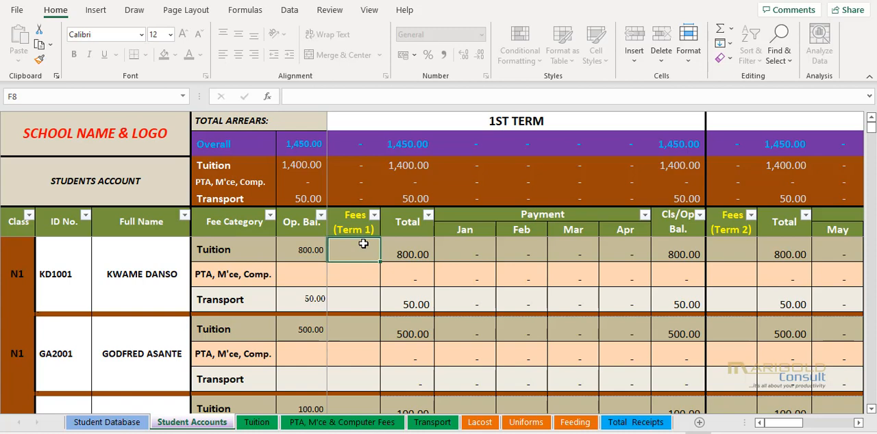
type("700")
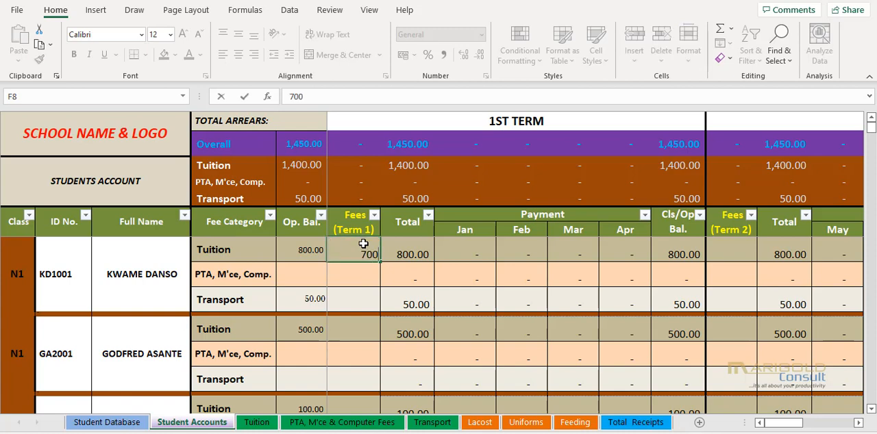
key("Return")
type("50")
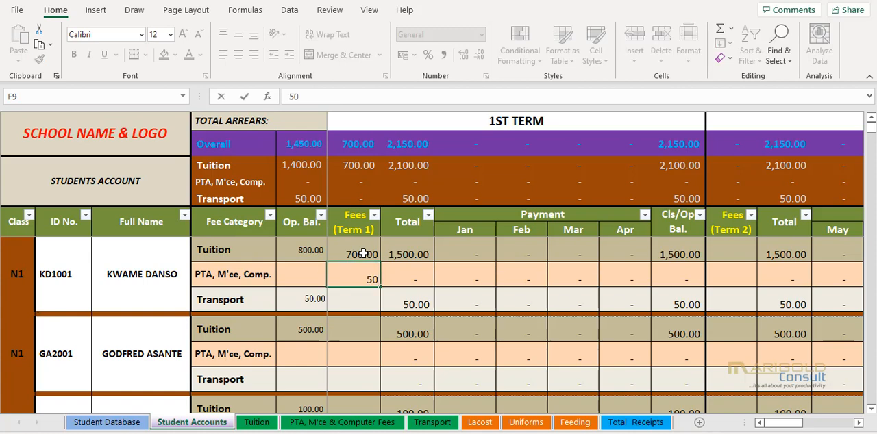
key("Return")
type("50")
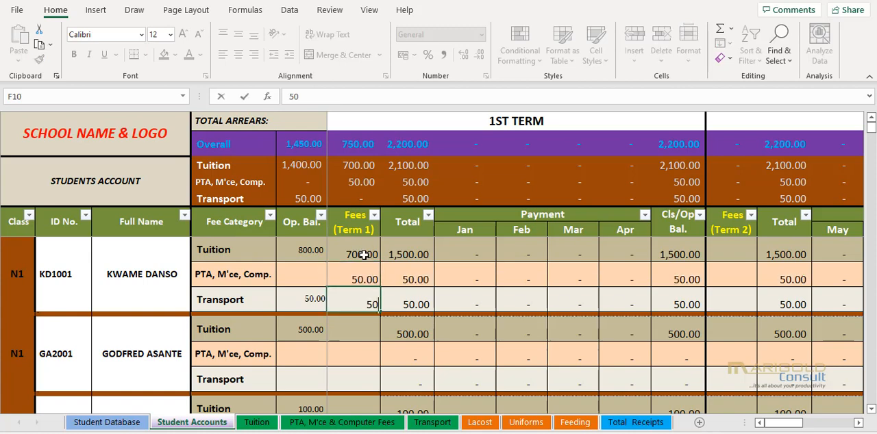
key("Return")
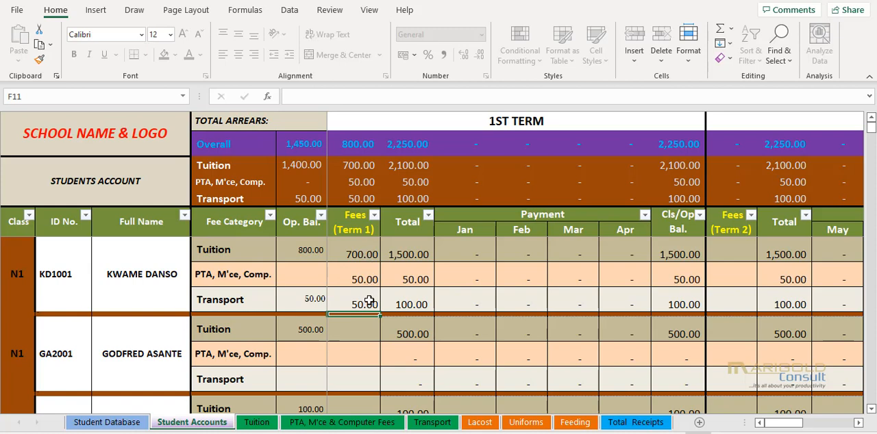
- Copy the first student's three Term 1 fee amounts to the second and third students' Term 1 fee cells
left_click_drag(363, 252, 363, 299)
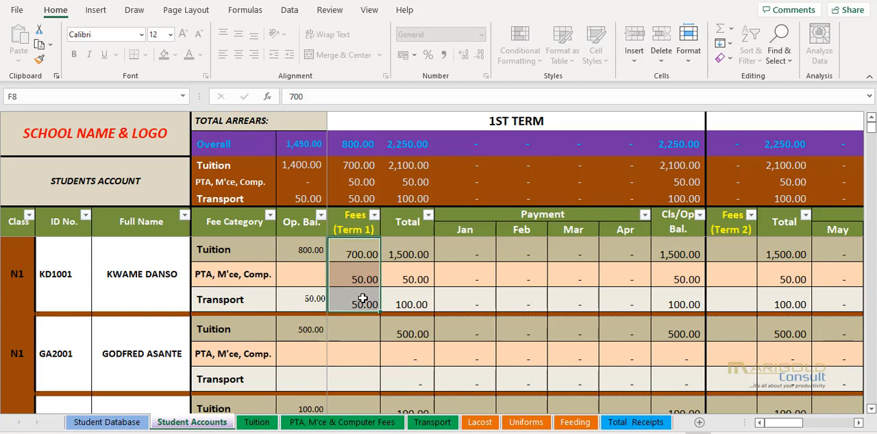
key("ctrl+c")
left_click(357, 324)
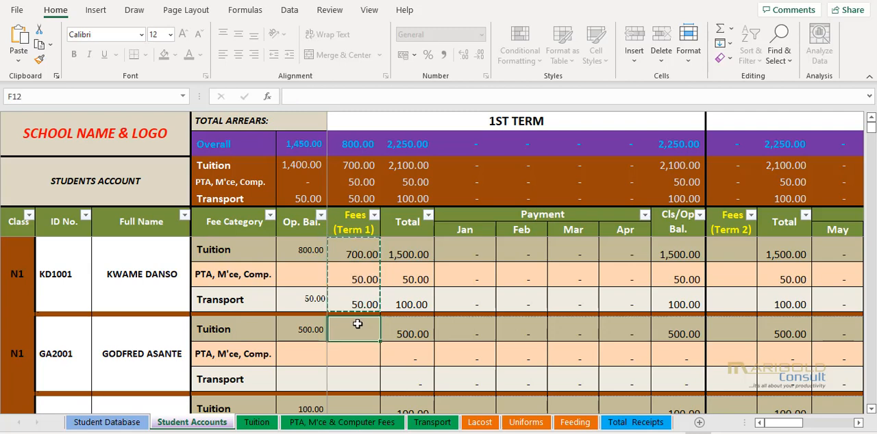
key("ctrl+v")
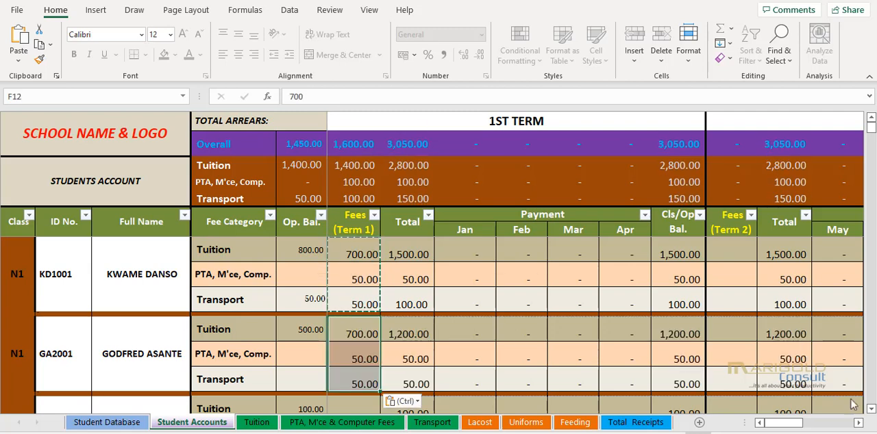
scroll(339, 329, "down", 1)
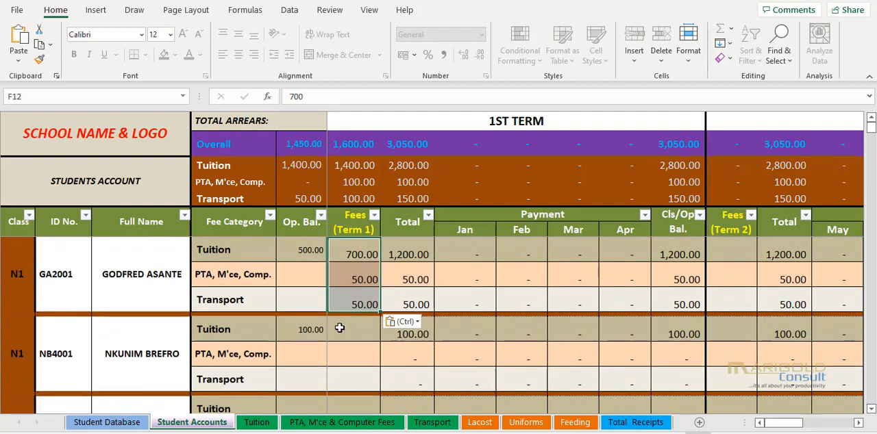
left_click(339, 329)
key("ctrl+v")
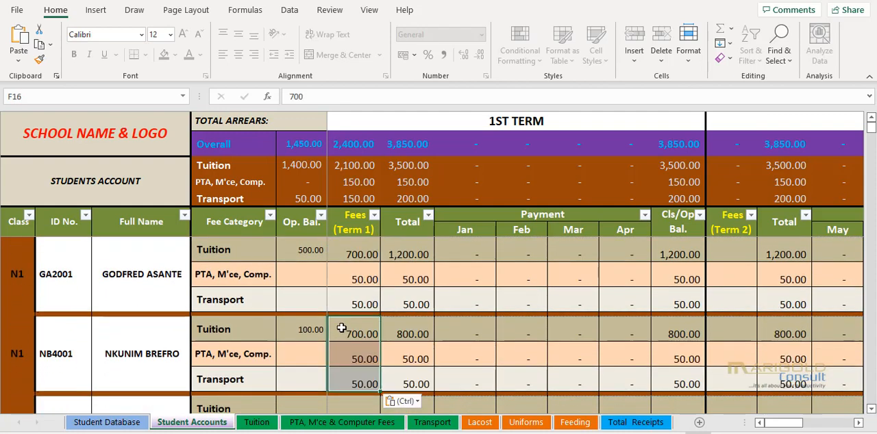
scroll(871, 411, "down", 1)
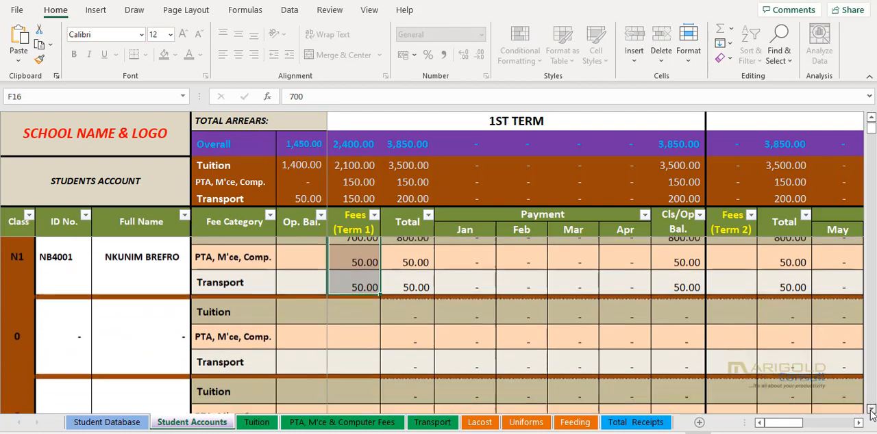
key("ctrl+v")
scroll(428, 352, "up", 2)
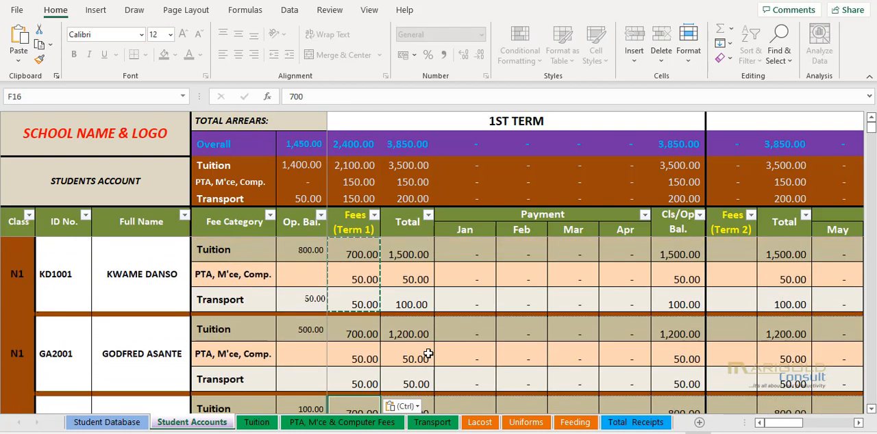
key("Escape")
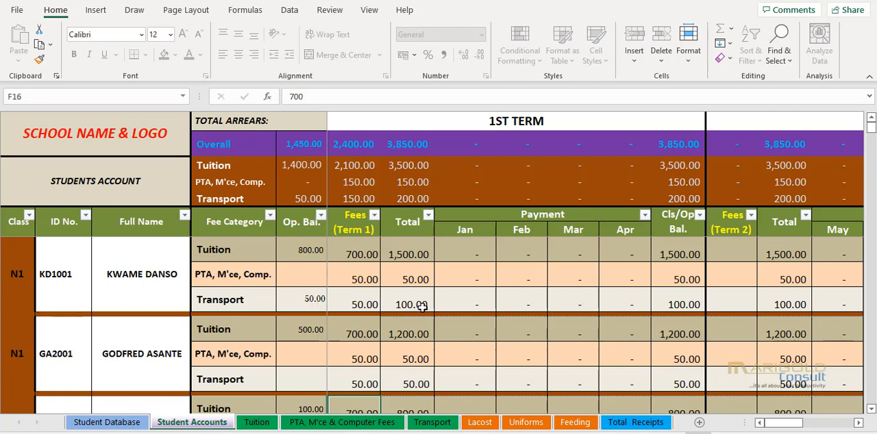
- Examine the three students' Term 1 fees and the fee, payment and balance columns of the 2nd and 3rd terms
left_click(871, 409)
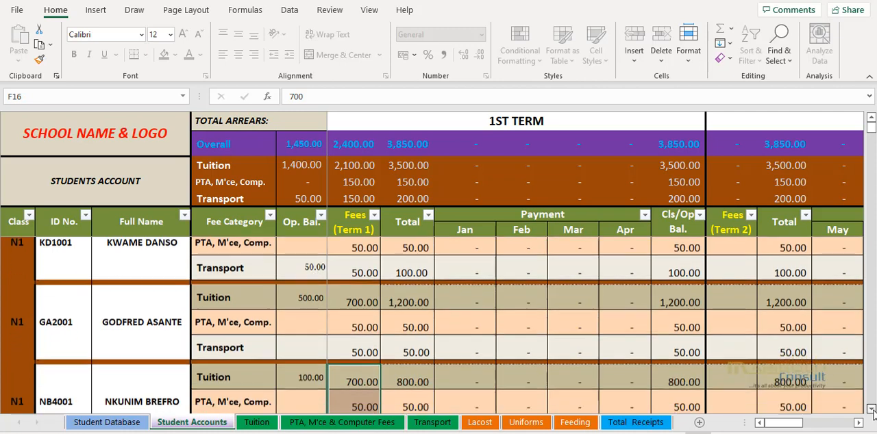
left_click(871, 409)
left_click(871, 409)
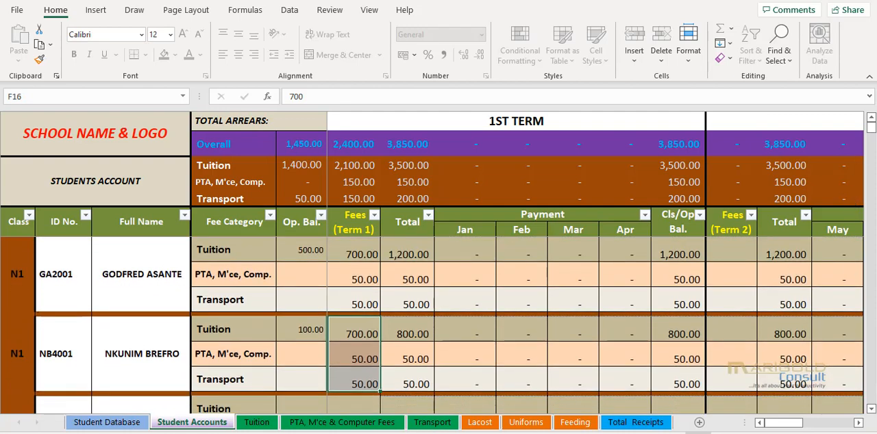
scroll(361, 206, "up", 1)
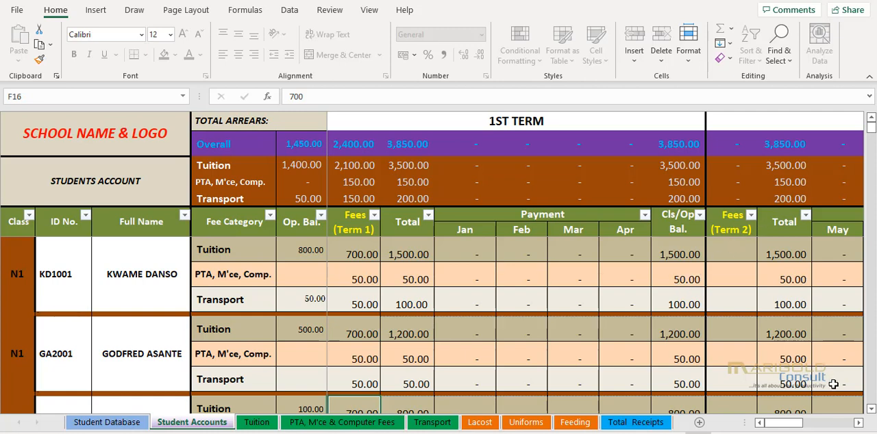
left_click(858, 423)
left_click(858, 423)
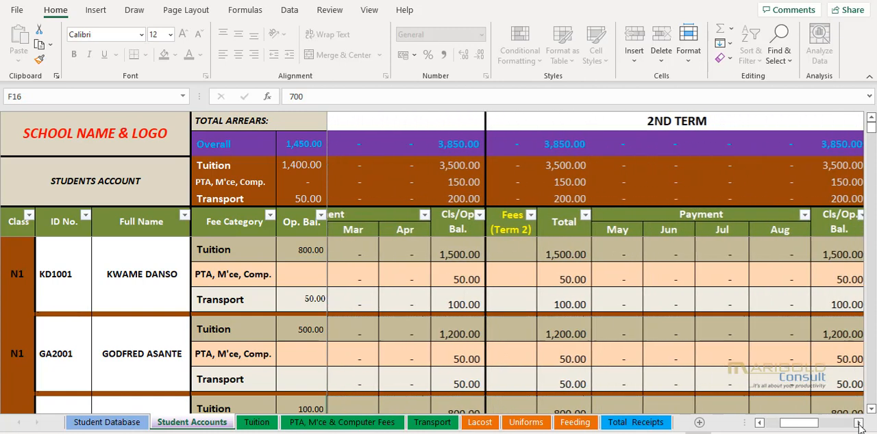
left_click(859, 423)
left_click(859, 423)
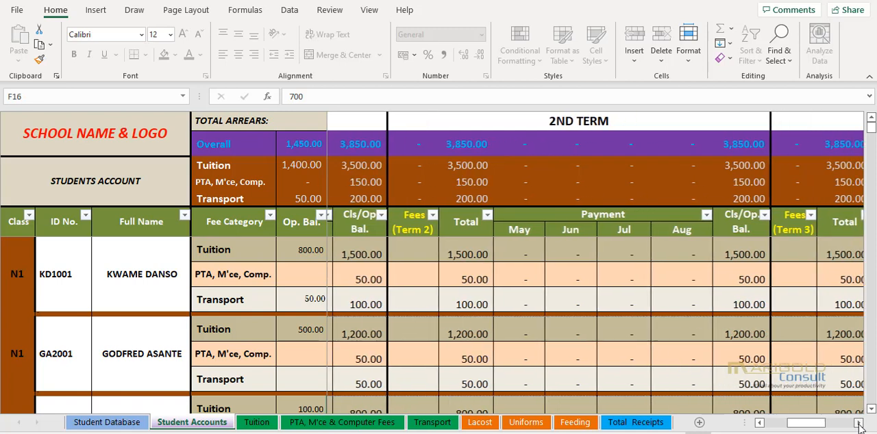
left_click(859, 423)
left_click(859, 423)
left_click(859, 422)
left_click(859, 423)
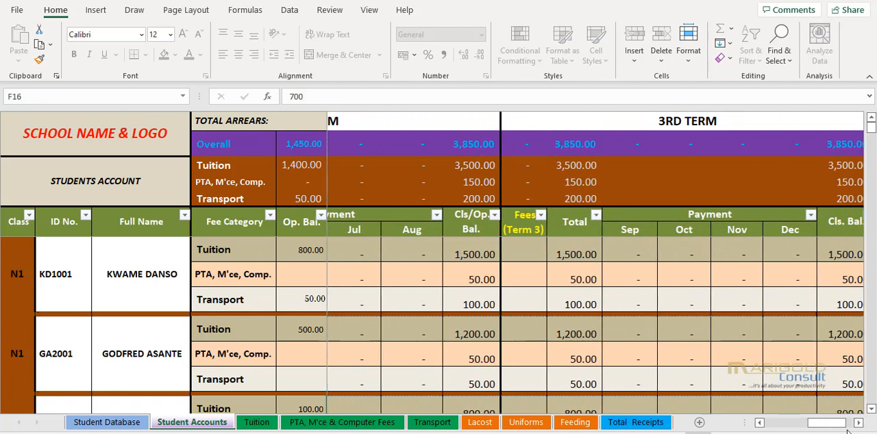
- Start the first Daily Tuition Collection entry in the Tuition sheet with the date 1/1/21 and the first student's ID number
left_click_drag(829, 423, 786, 429)
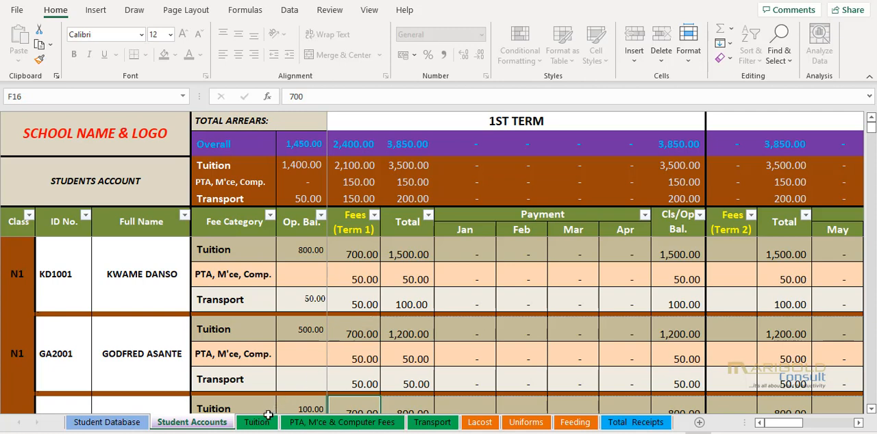
left_click(257, 423)
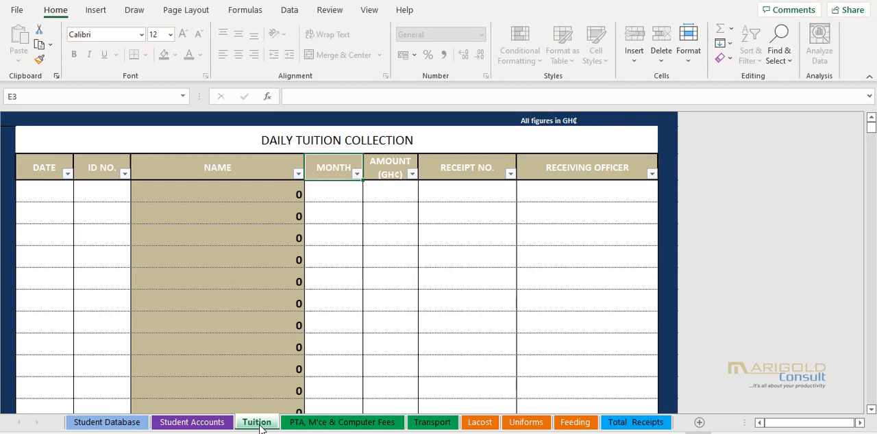
left_click(58, 197)
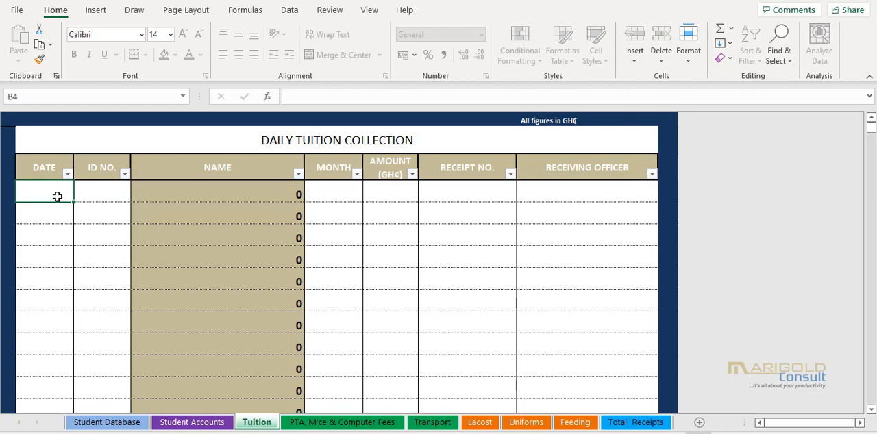
type("1/1/2")
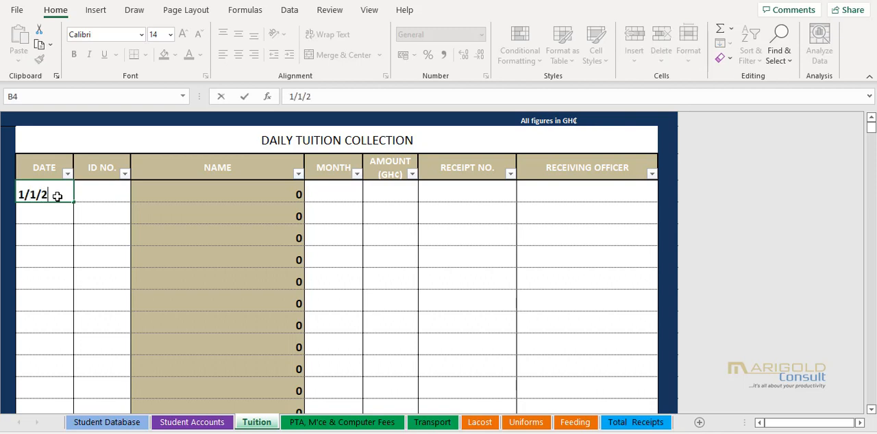
type("1")
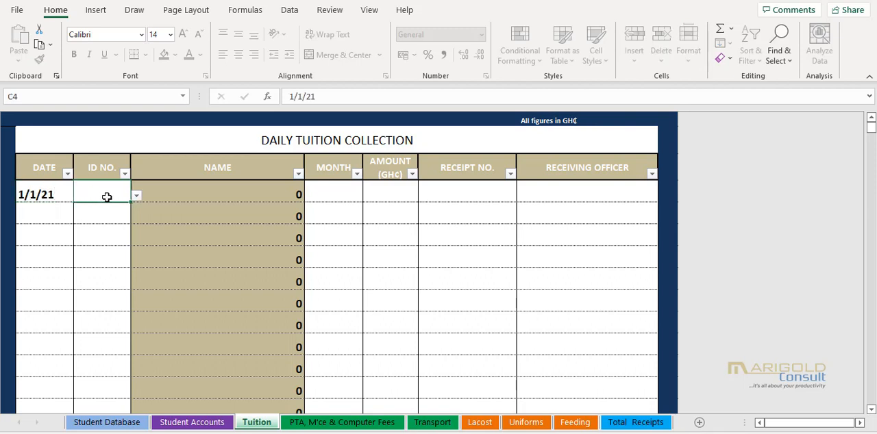
left_click(127, 200)
left_click(137, 197)
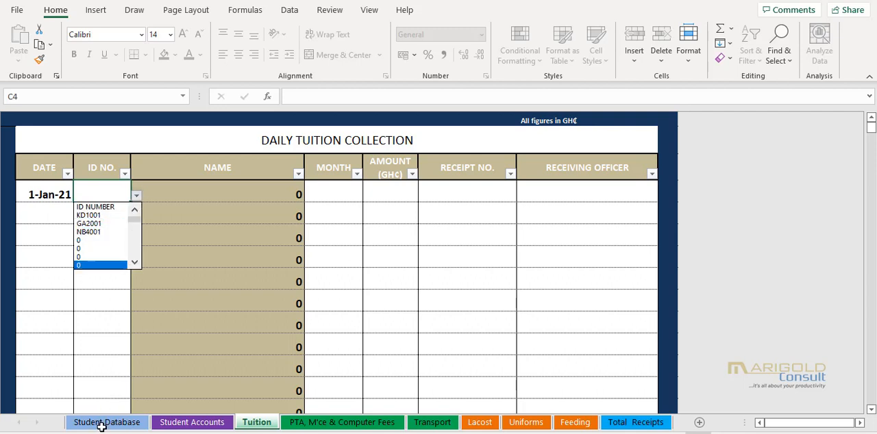
left_click(102, 216)
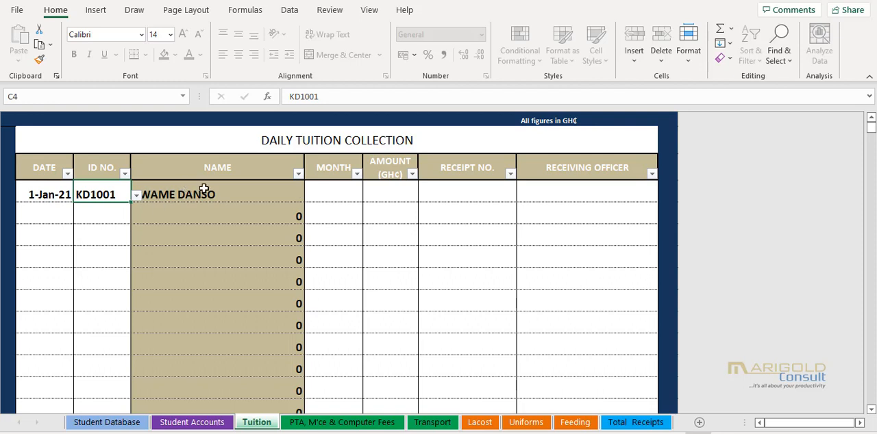
- Set the month to JAN and the amount to 400 for the first student's tuition payment
left_click(337, 195)
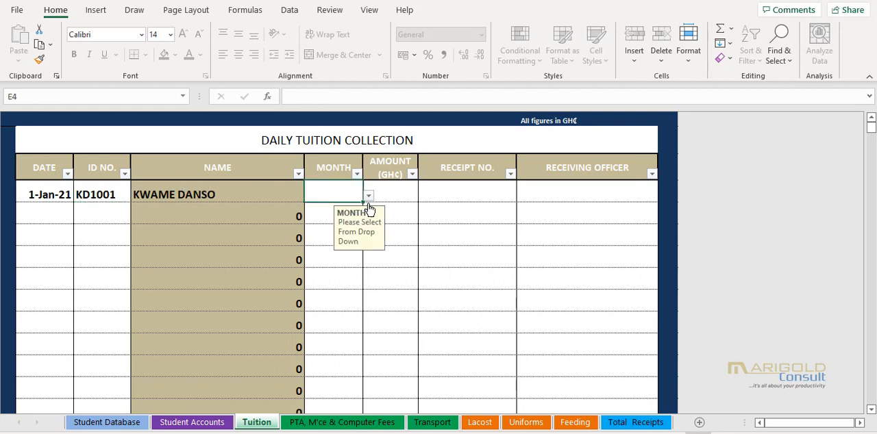
left_click(369, 195)
left_click(370, 211)
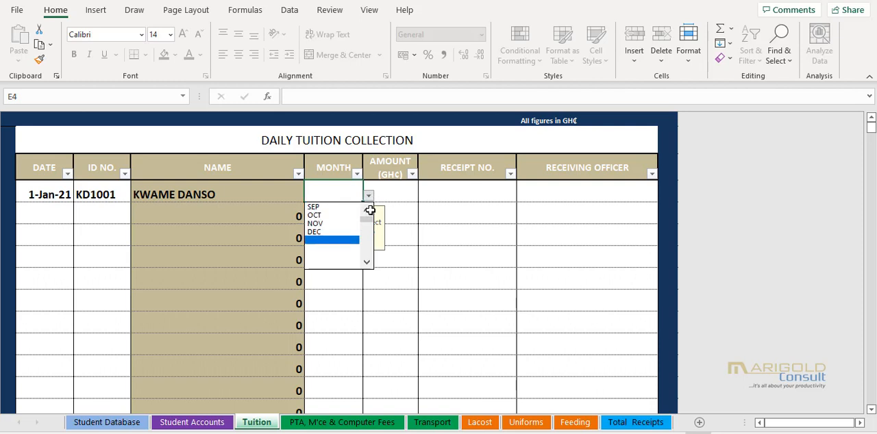
left_click(339, 207)
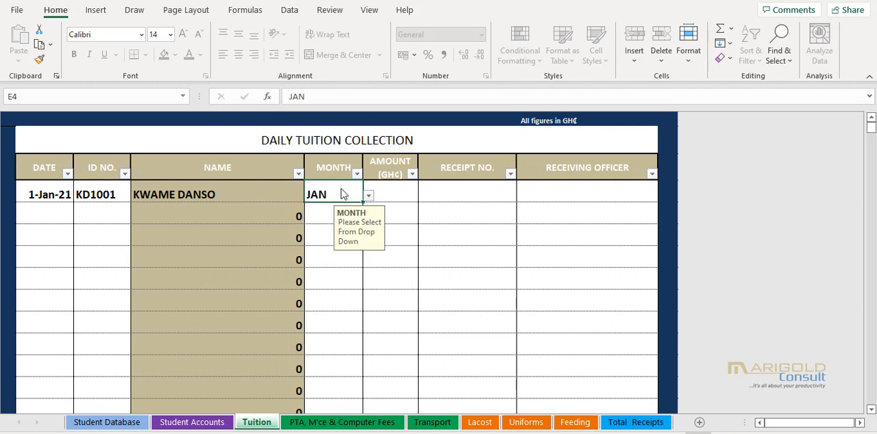
left_click(405, 194)
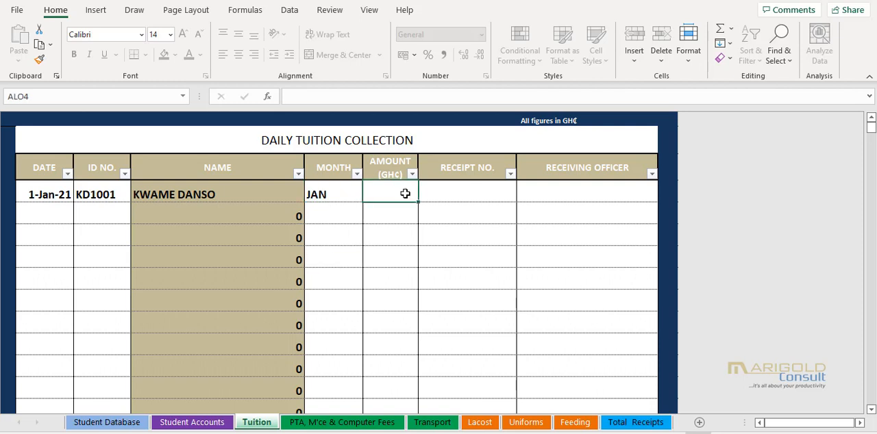
type("400")
key("Tab")
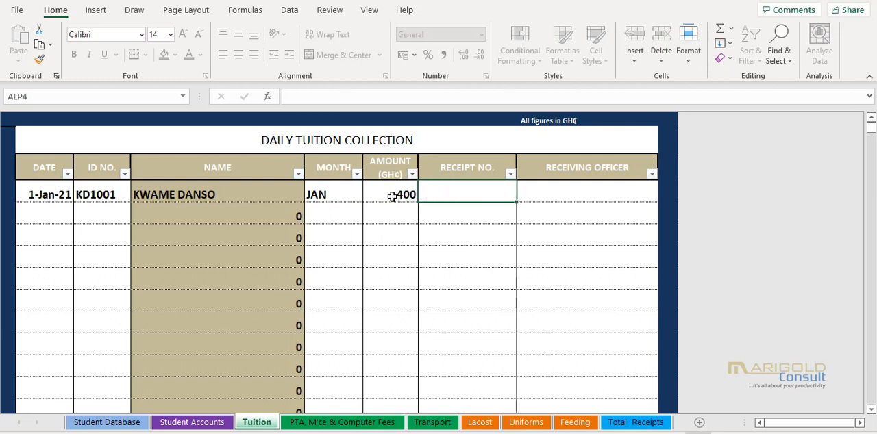
- Enter the receipt number and the receiving officer's name for the first tuition payment
type("1245")
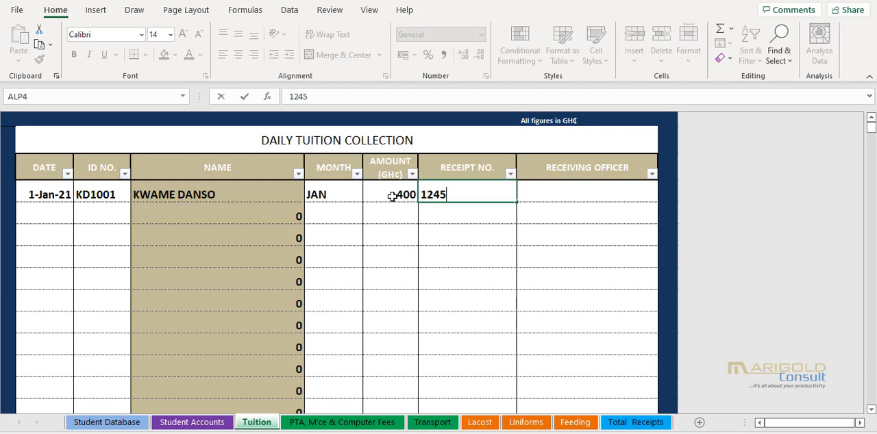
key("Tab")
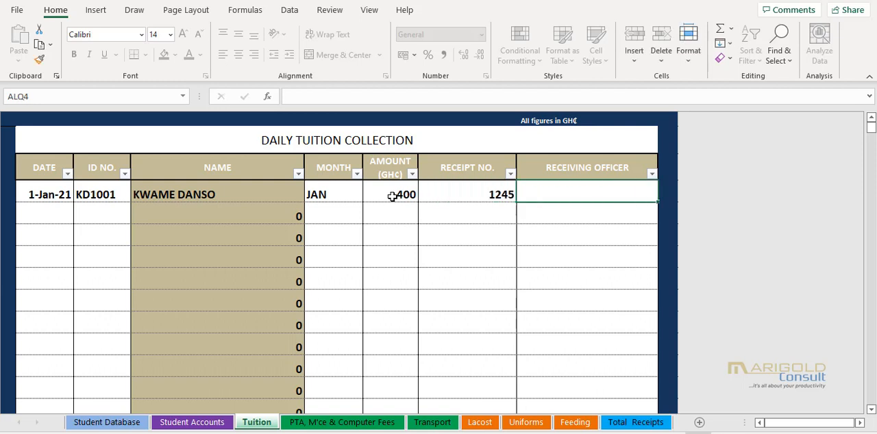
type("OFORI")
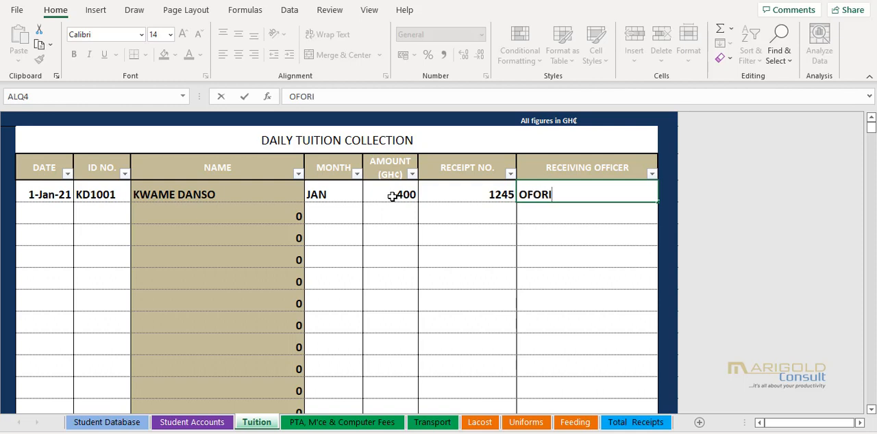
- Start the second tuition collection entry with the date 1/1/21 and the second student's ID number
left_click(52, 214)
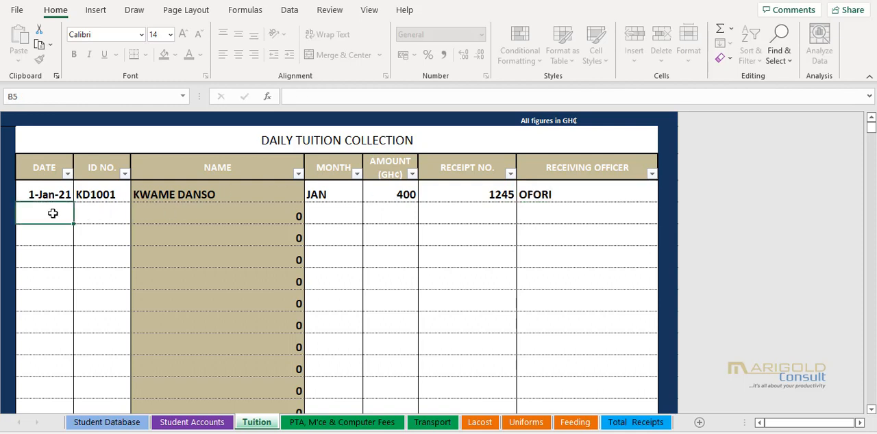
type("1/1/21")
key("Tab")
left_click(135, 219)
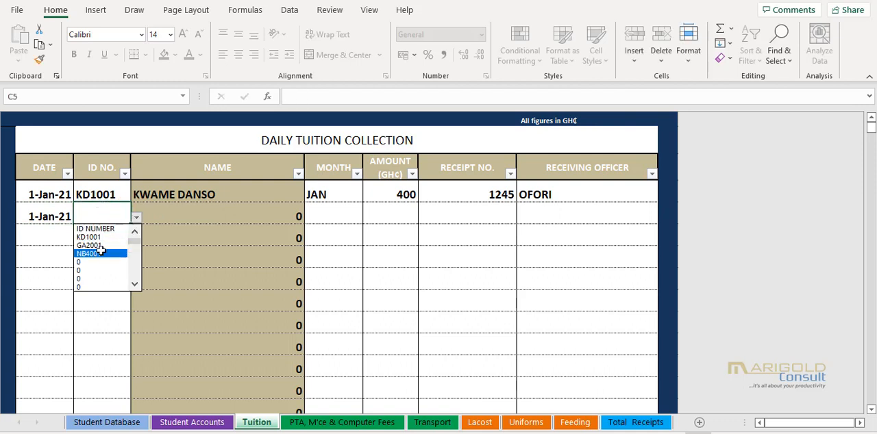
left_click(98, 246)
- Set the month to JAN and the amount to 500 for the second student's tuition payment
left_click(342, 211)
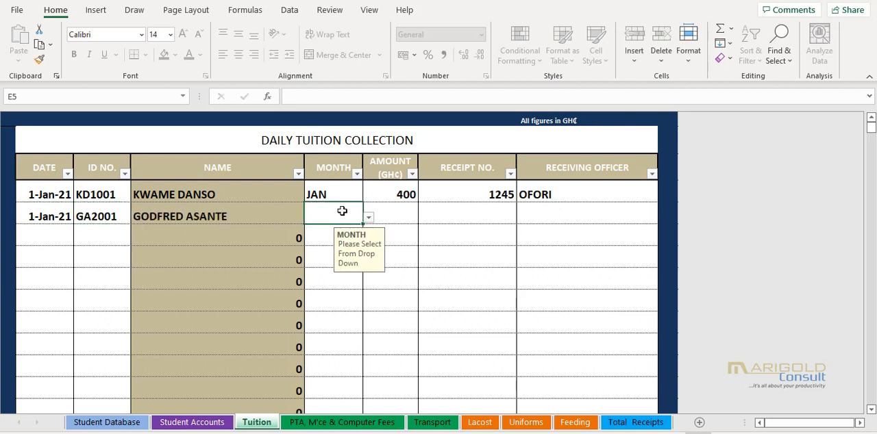
type("JAN")
left_click(401, 211)
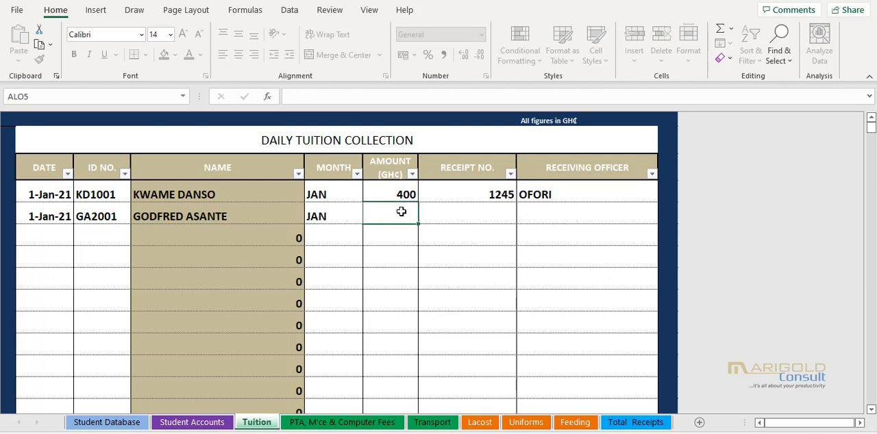
type("500")
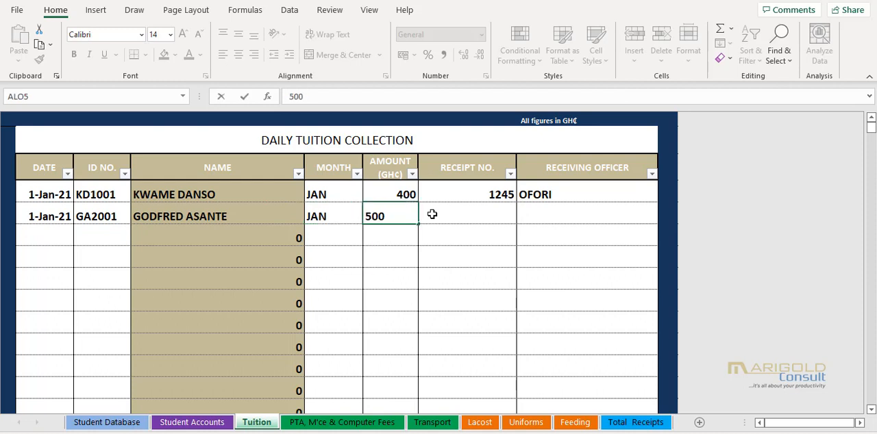
- Enter the receipt number and the same receiving officer's name for the second tuition payment
left_click(485, 215)
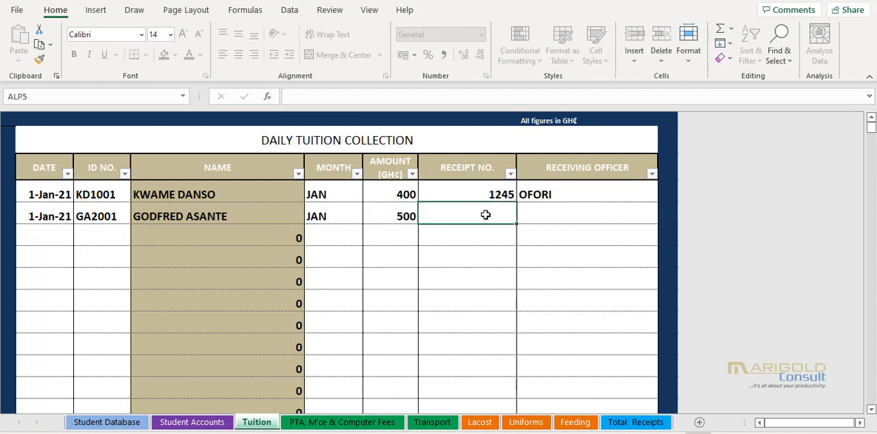
type("1246")
left_click(562, 209)
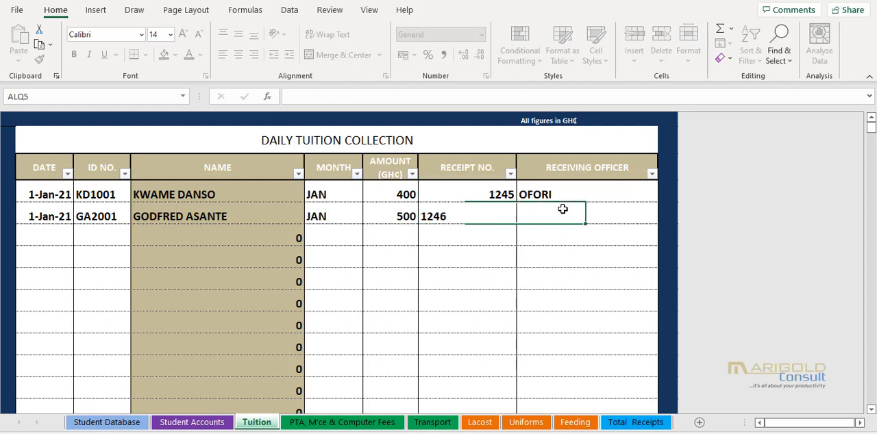
type("OFORI")
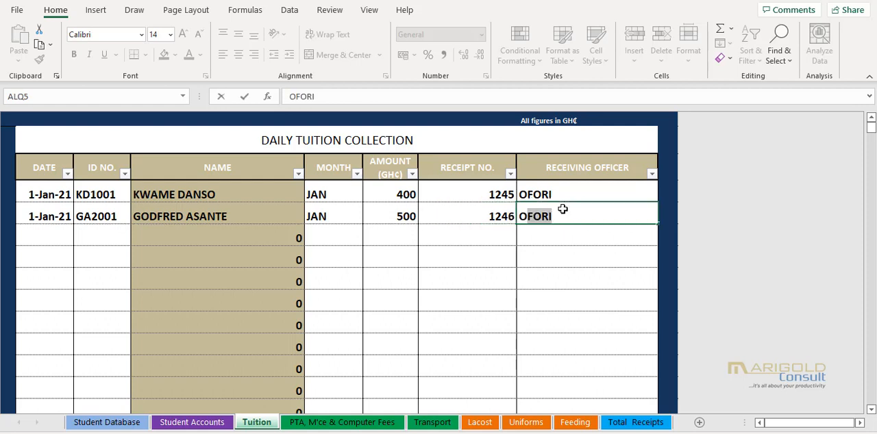
left_click(61, 237)
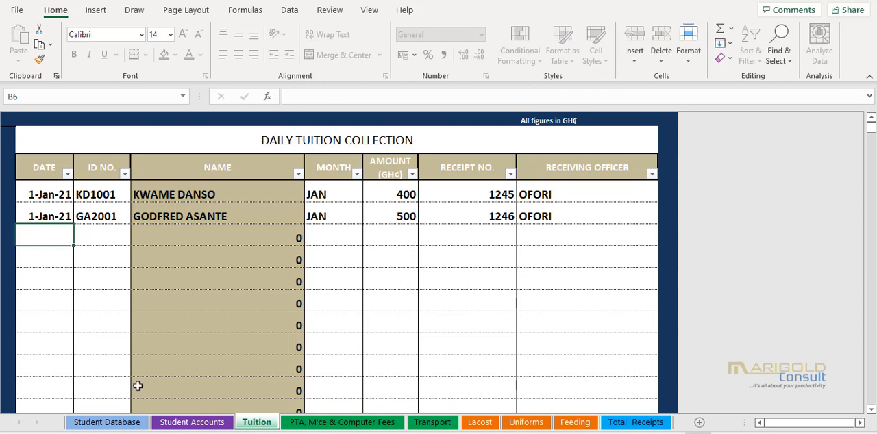
- Start the first entry in the PTA, M'ce & Computer Fees sheet with the date 1/1/21 and the first student's ID number
left_click(339, 424)
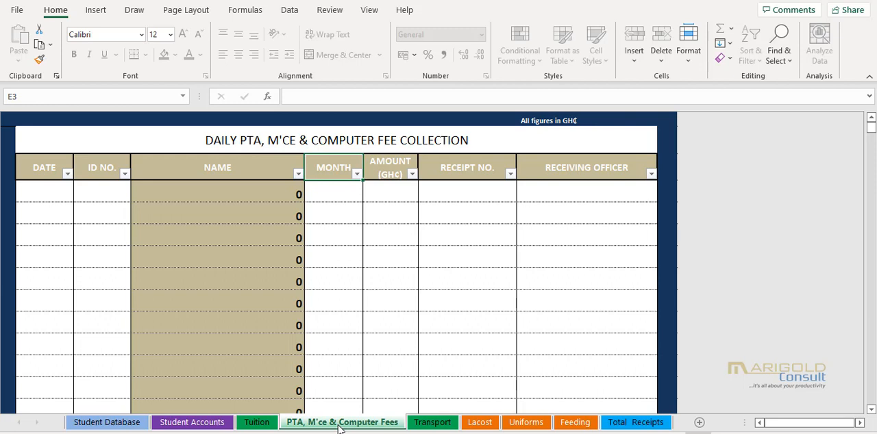
left_click(56, 191)
type("1")
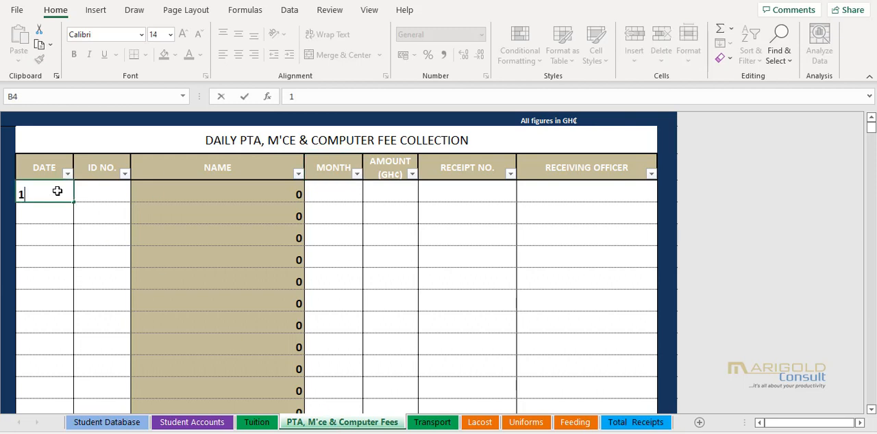
type("/1/21")
key("ctrl+Return")
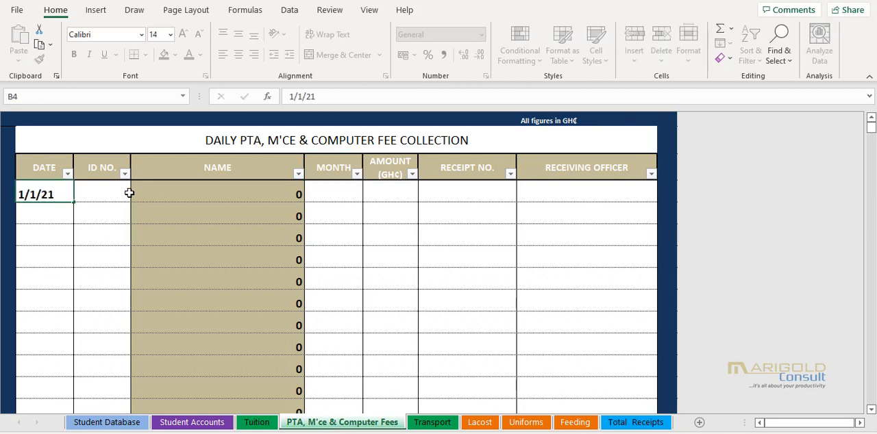
left_click(128, 194)
left_click(136, 196)
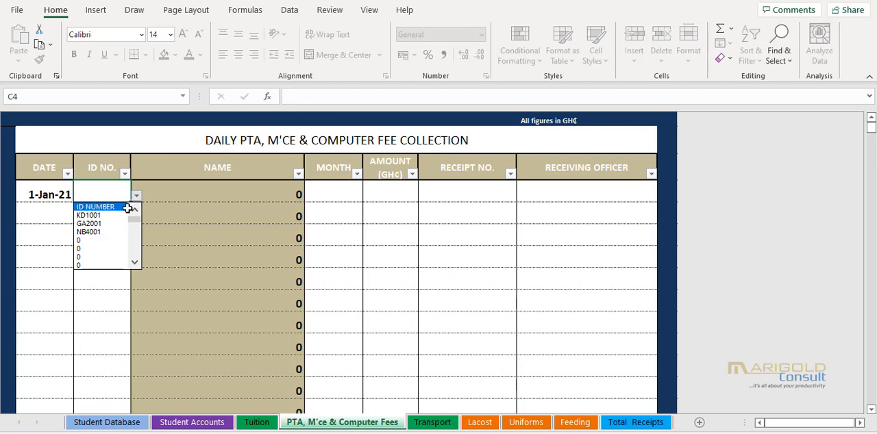
left_click(104, 215)
- Set the month to JAN and the amount to 50 for the first student's PTA, M'ce & Computer fee payment
left_click(346, 194)
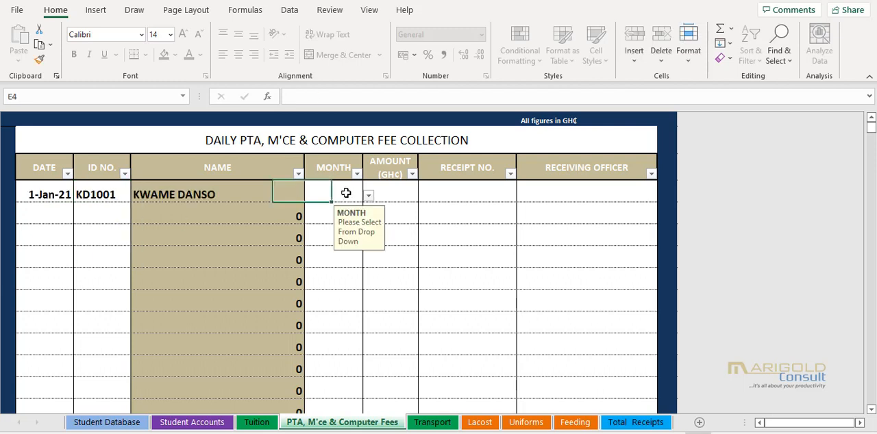
type("JAN")
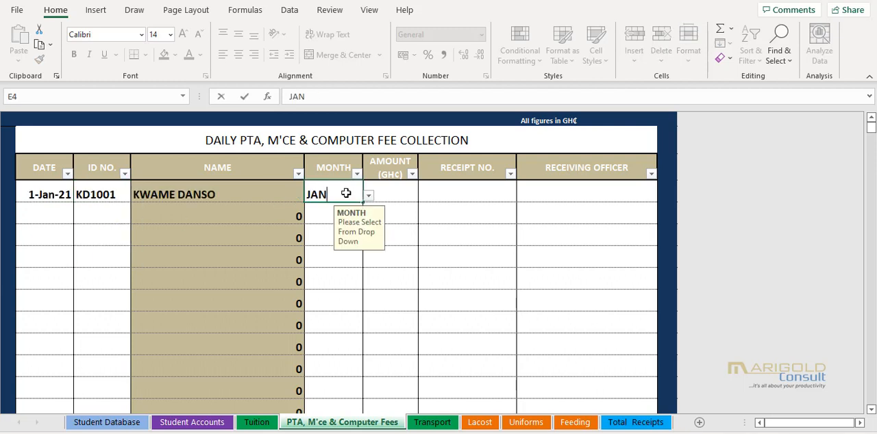
key("Tab")
type("50")
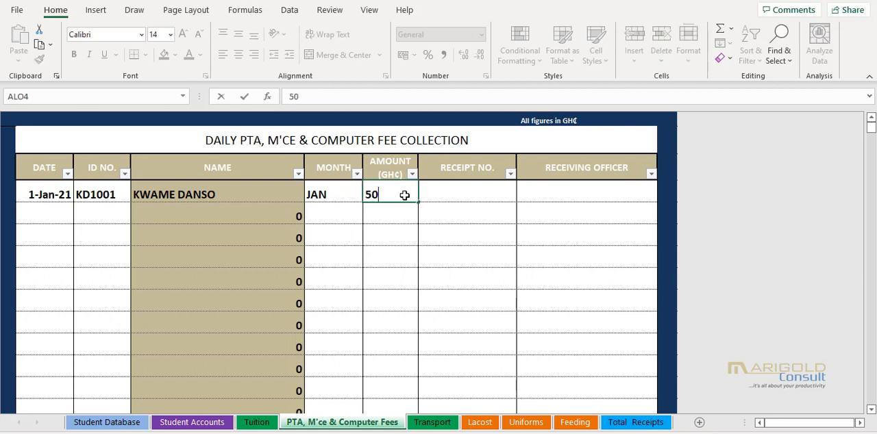
key("Tab")
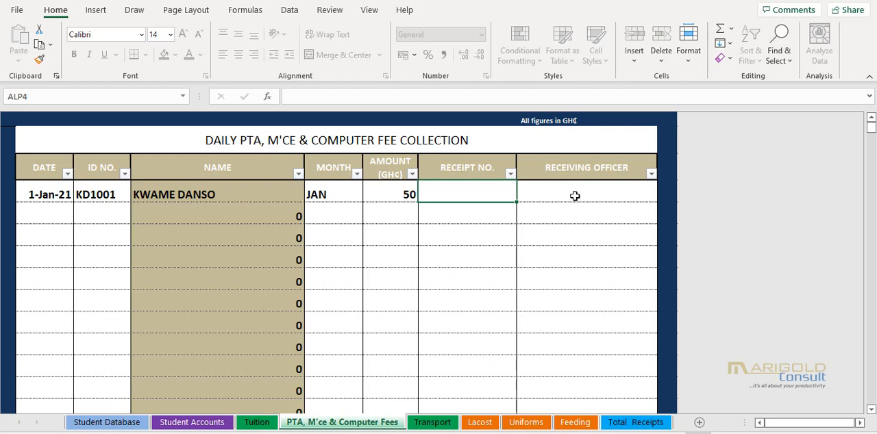
- Start the second entry in the PTA, M'ce & Computer Fees sheet with the date 1/1/21 and the second student's ID number
left_click(45, 218)
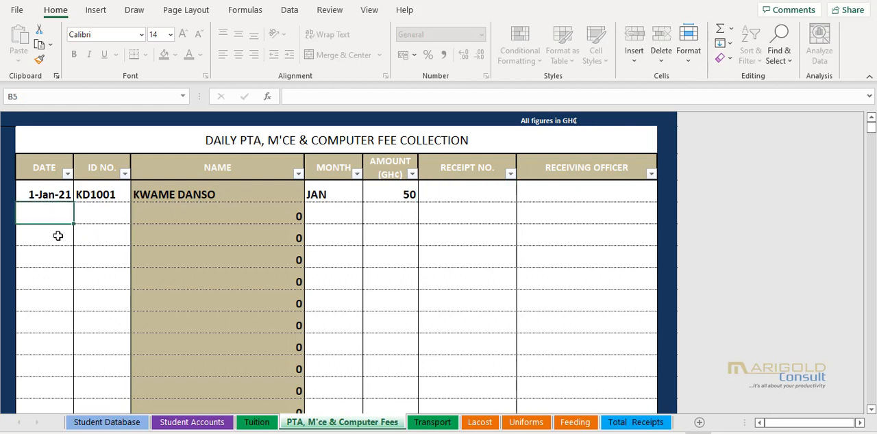
type("1/1/2")
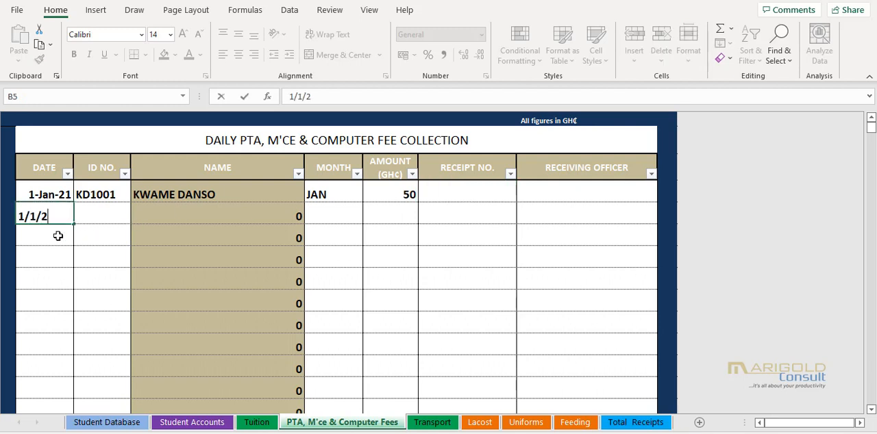
type("1")
left_click(114, 215)
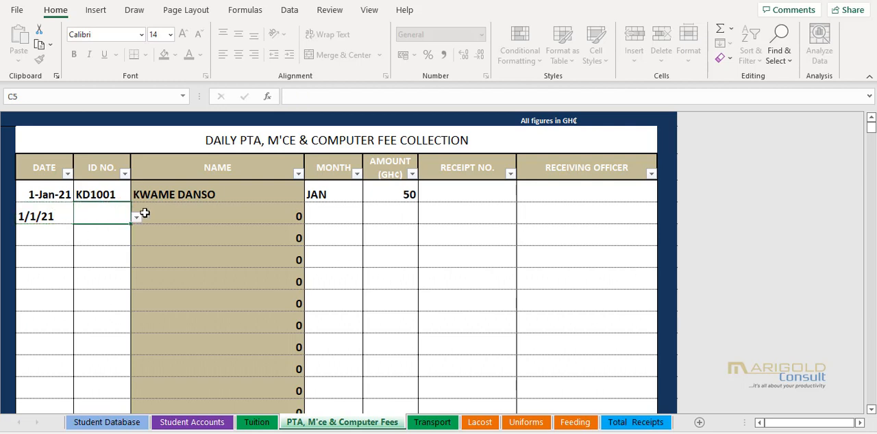
left_click(137, 217)
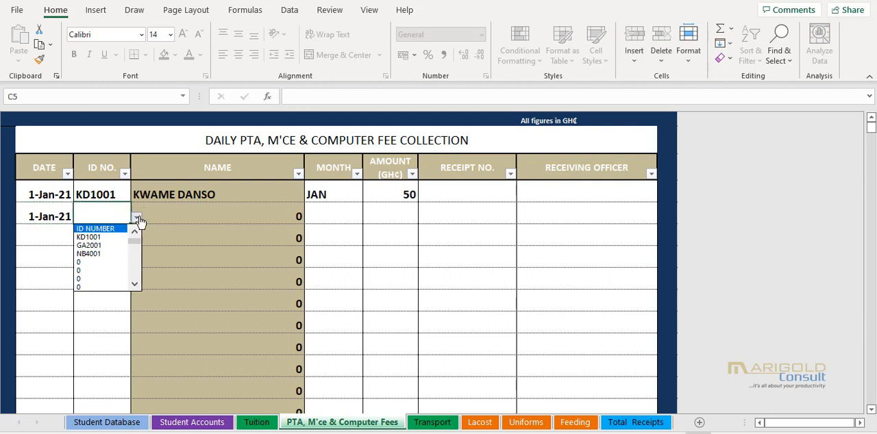
left_click(101, 246)
- Set the month to JAN and the amount to 50 for the second student's PTA, M'ce & Computer fee payment
left_click(341, 220)
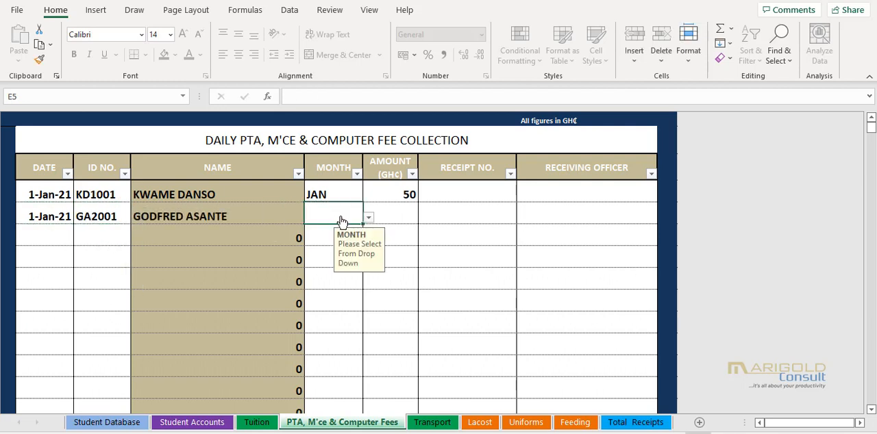
type("JAN")
double_click(389, 209)
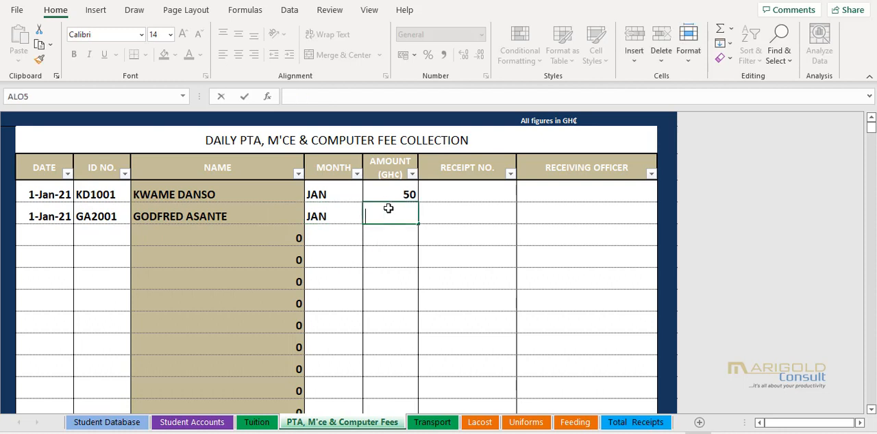
type("50")
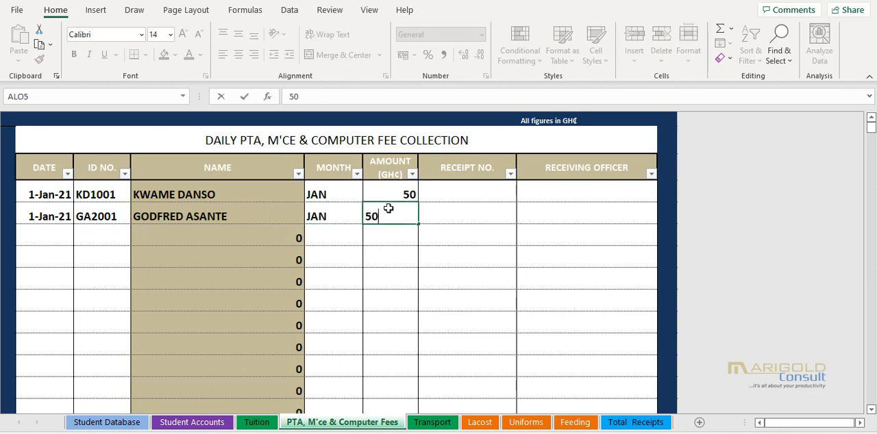
left_click(342, 242)
left_click(396, 216)
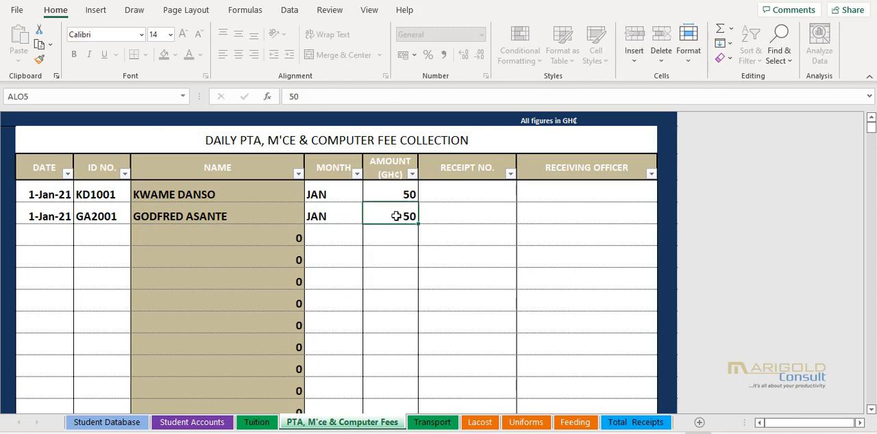
- Record the first collection in the Lacost sheet with the date 1/1/21, month JAN and an amount of 2000
left_click(487, 424)
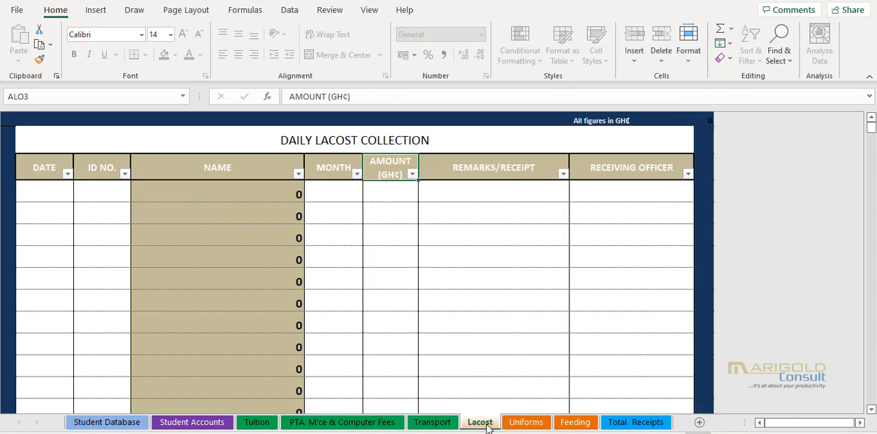
left_click(39, 189)
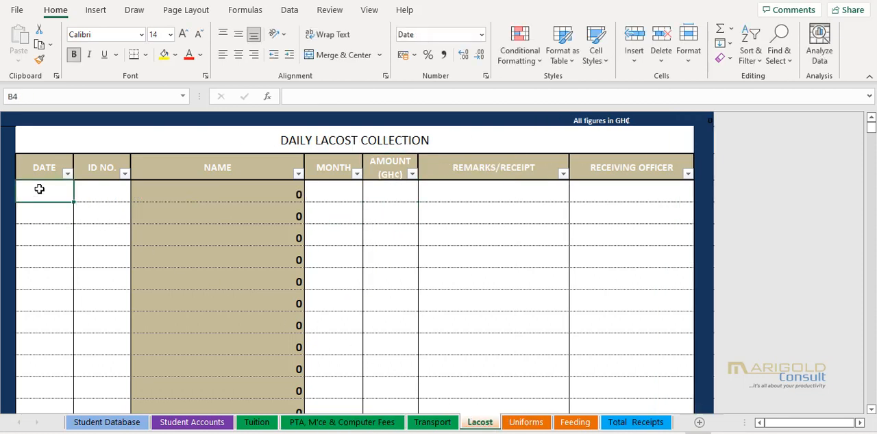
type("1/1/21")
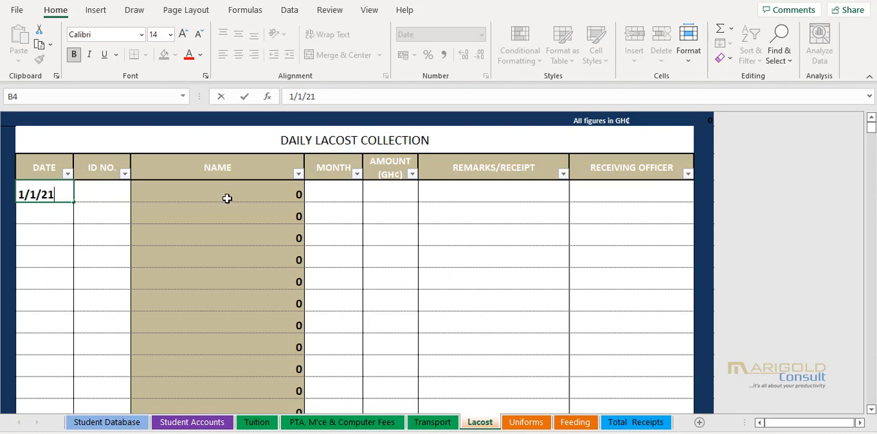
left_click(349, 197)
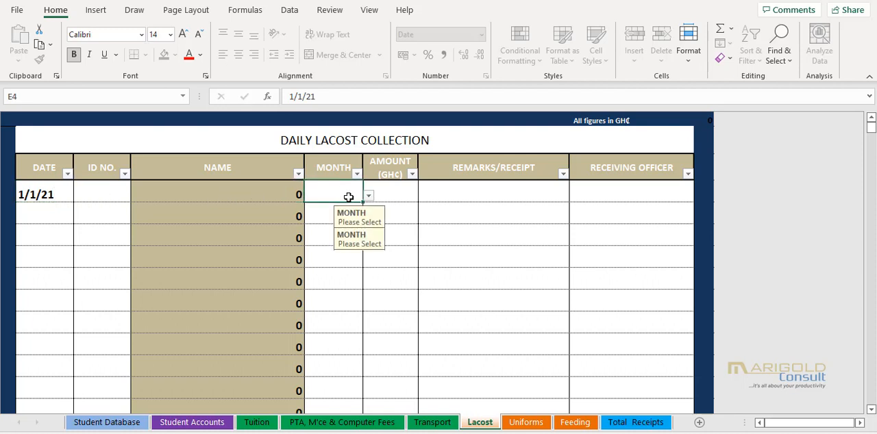
type("JAN")
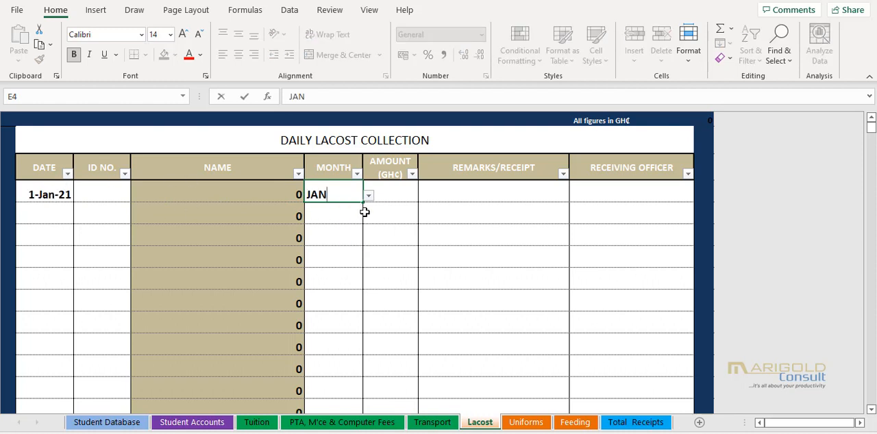
left_click(392, 185)
type("2000")
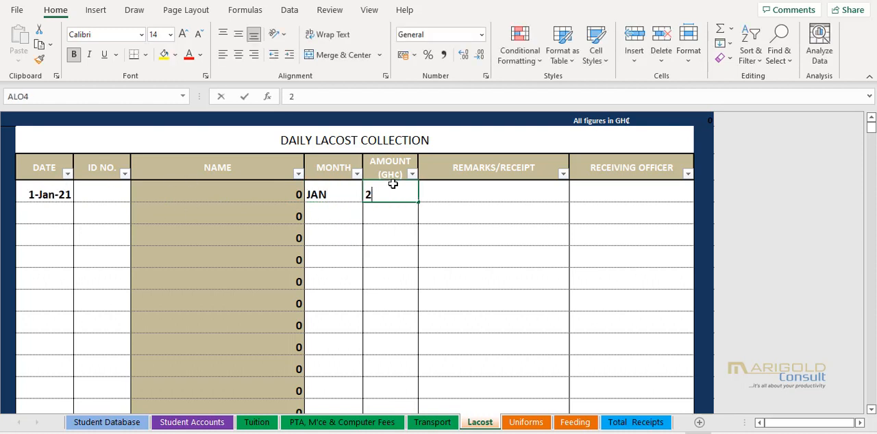
left_click(483, 196)
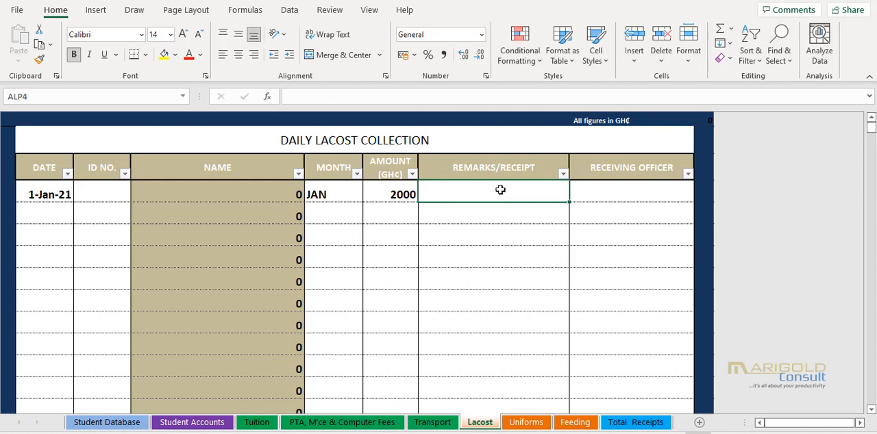
left_click(92, 194)
left_click(136, 197)
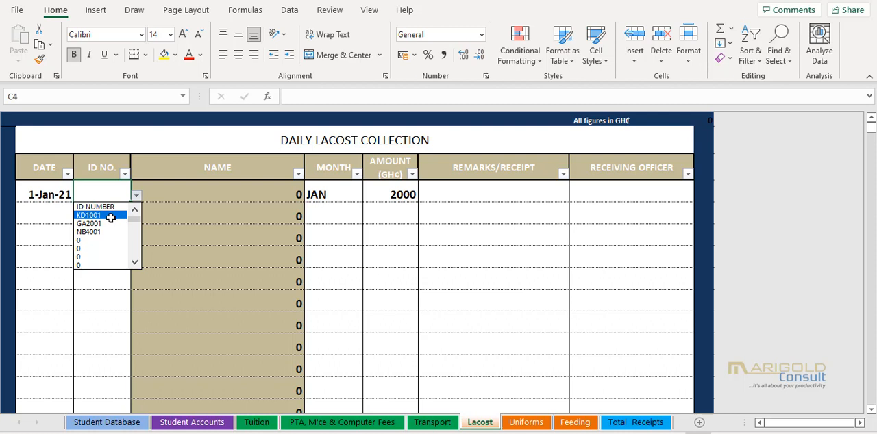
left_click(107, 303)
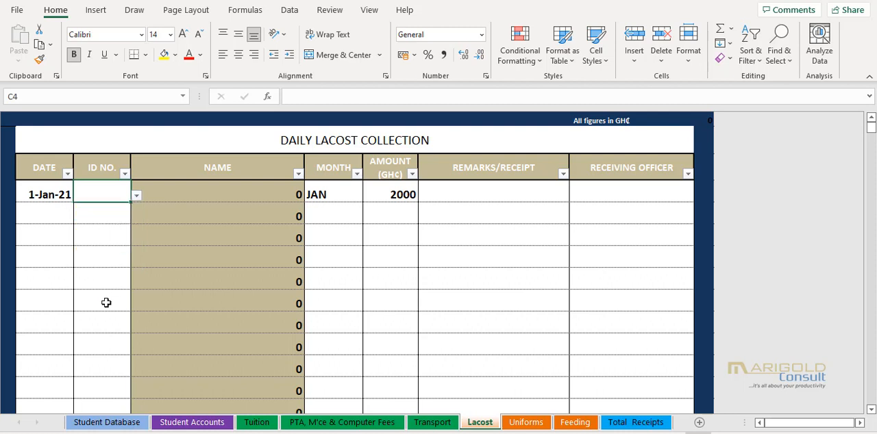
left_click(401, 196)
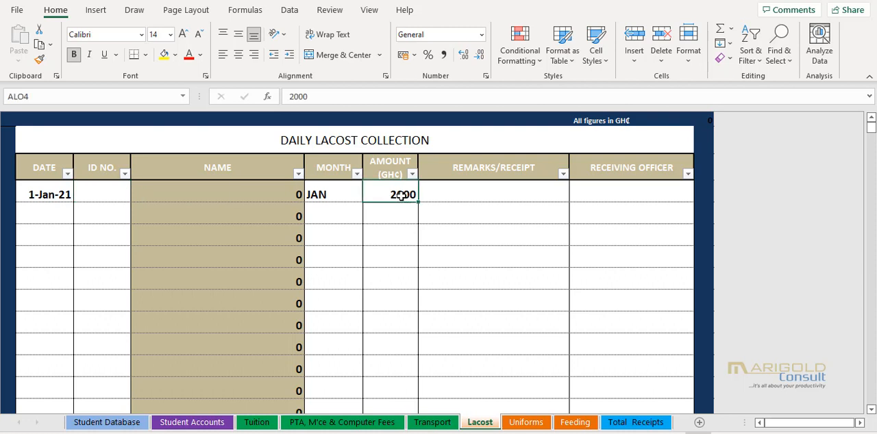
left_click(641, 193)
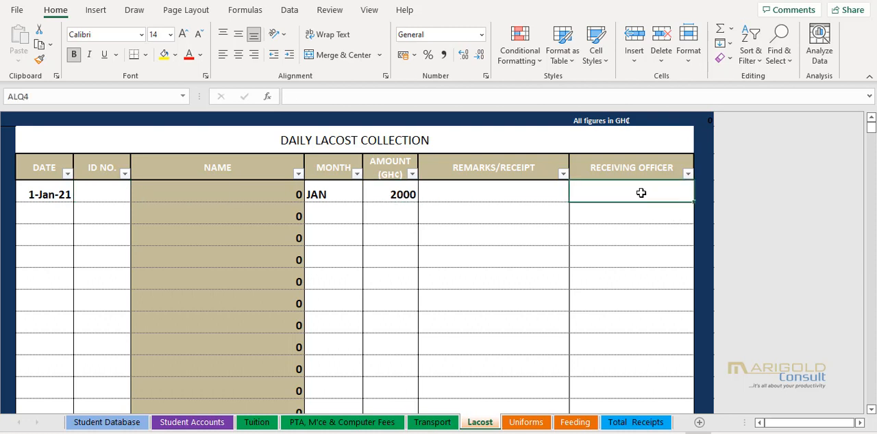
left_click(448, 192)
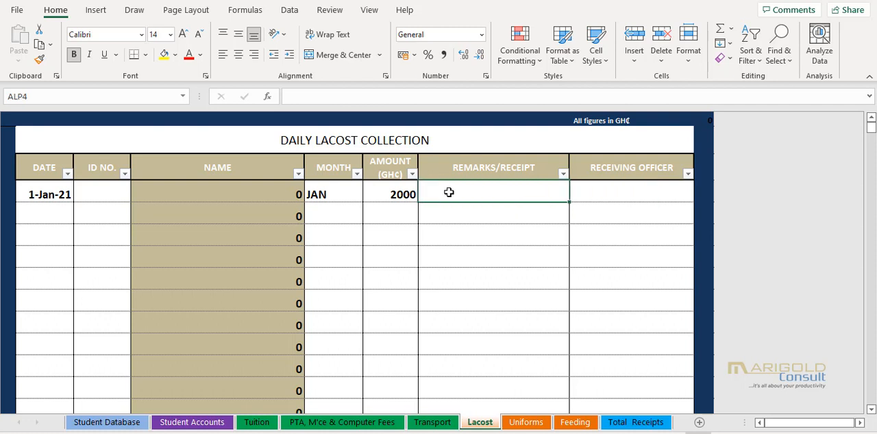
- Try assigning the third student's ID number to the Lacost entry and clear it again
left_click(100, 194)
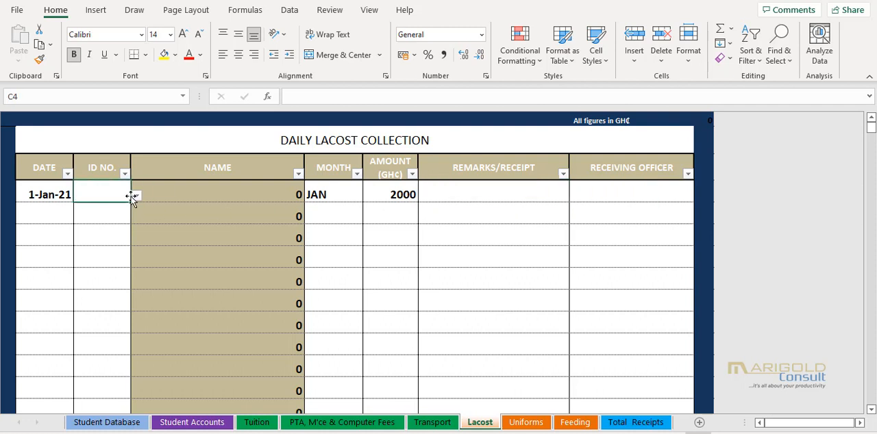
left_click(135, 196)
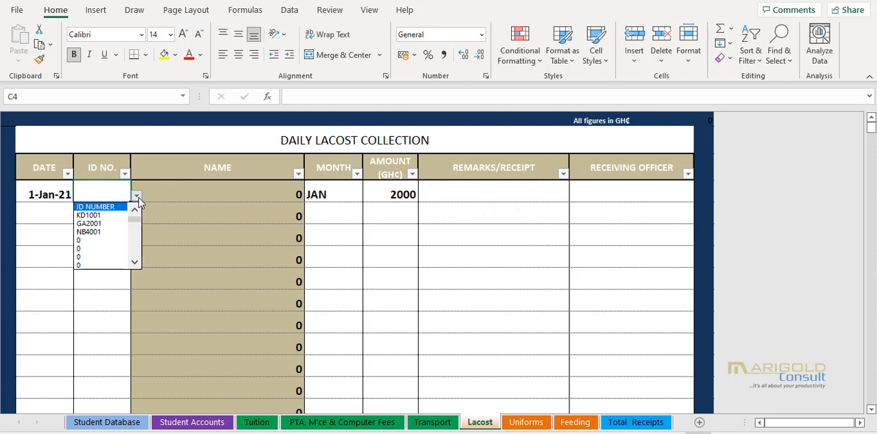
left_click(106, 232)
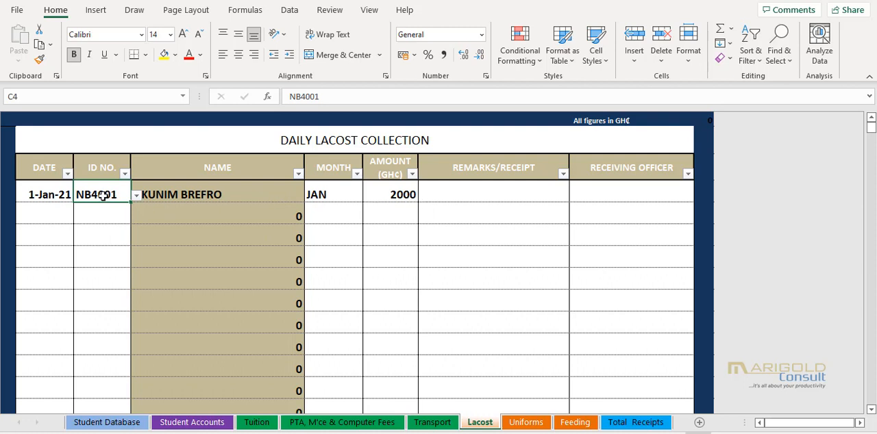
key("Delete")
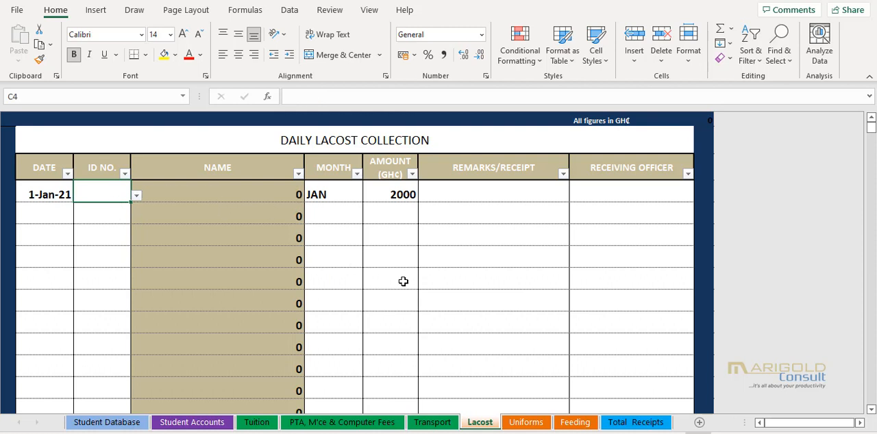
- Enter the date 1/1/21 in the first daily totals row of the Total Receipts sheet
left_click(625, 424)
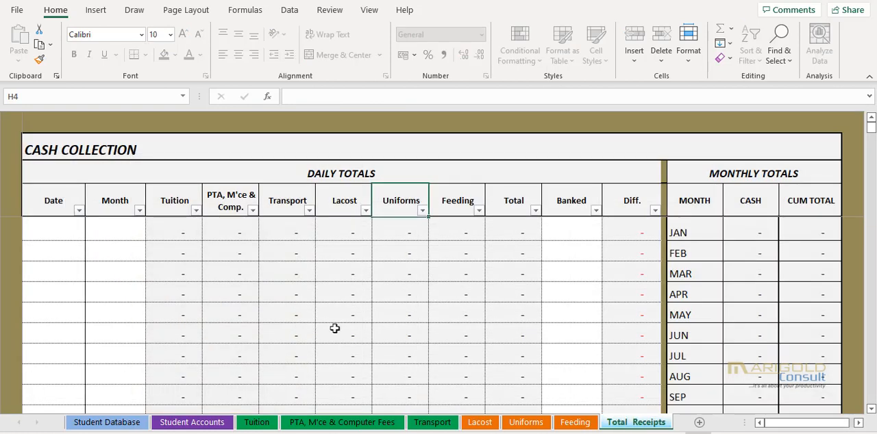
left_click(45, 235)
type("1/1/21")
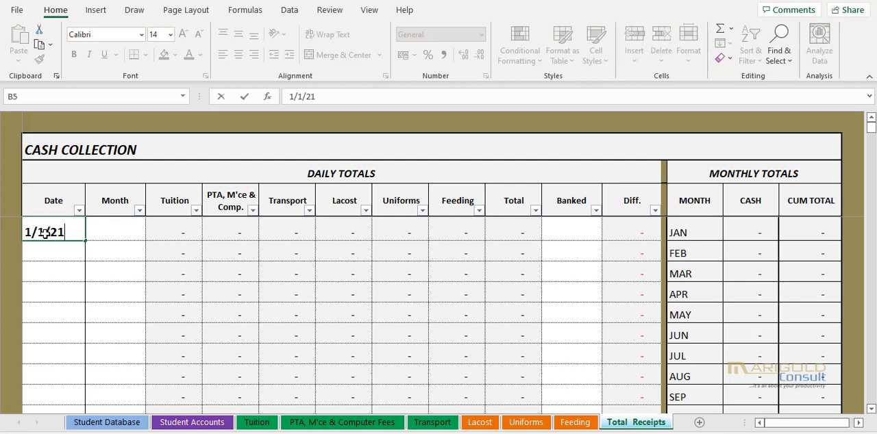
key("Return")
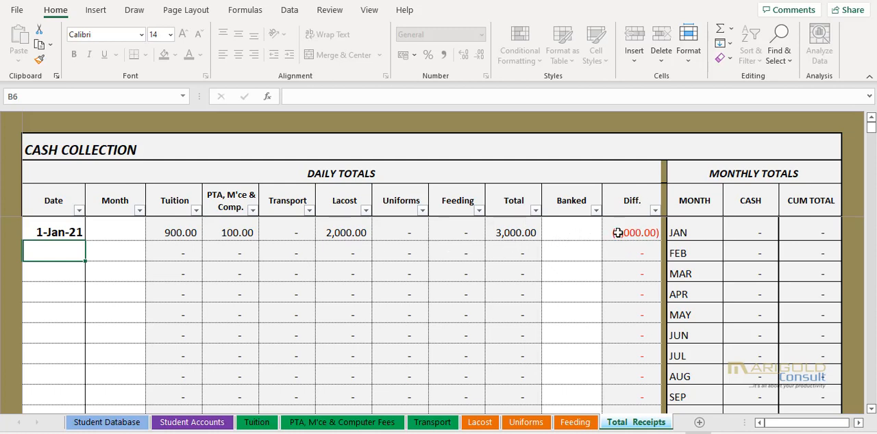
- Set the banked amount to 3000 and the month to JAN for the first daily totals row
left_click(580, 233)
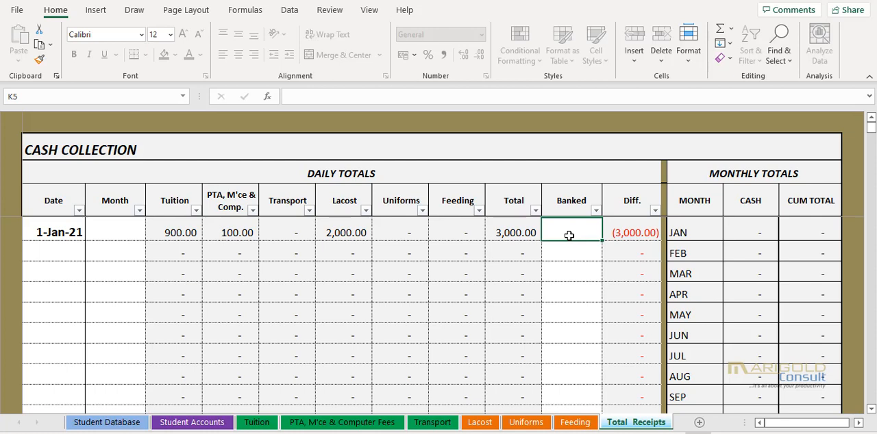
type("3000")
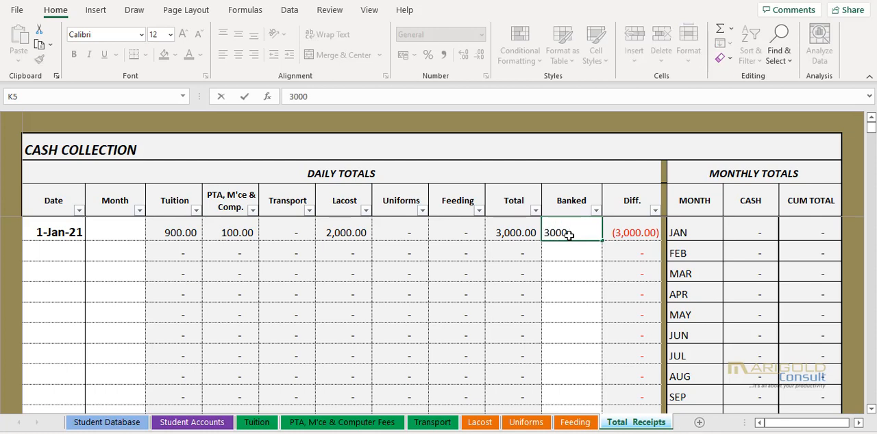
key("Return")
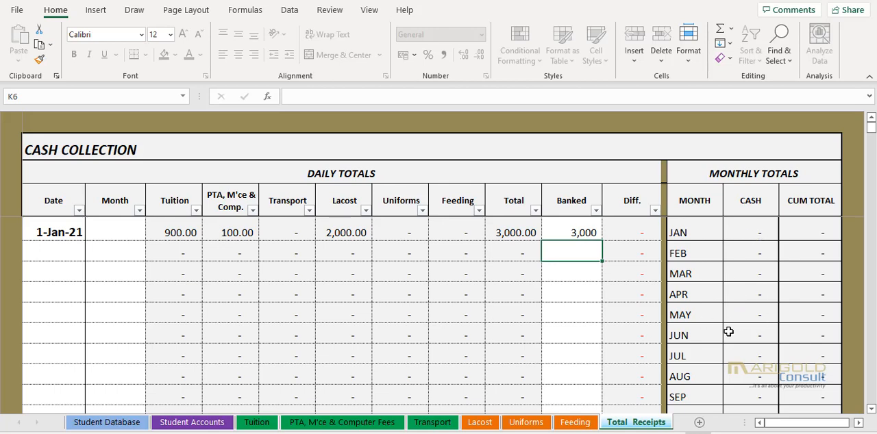
left_click(108, 224)
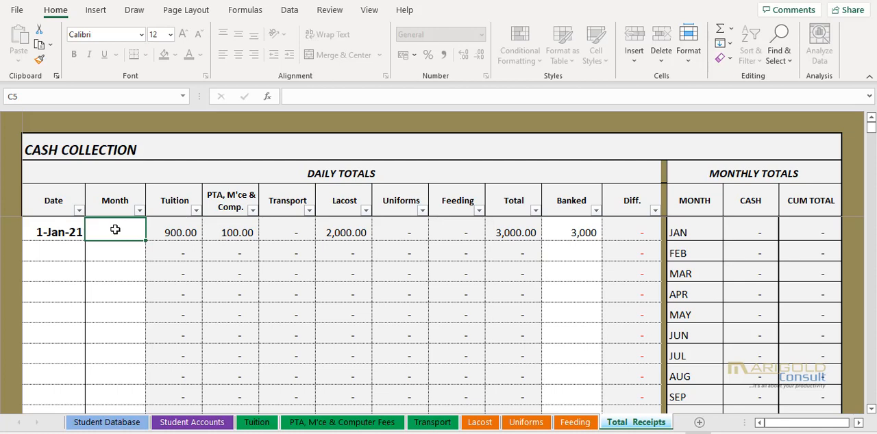
type("JAN")
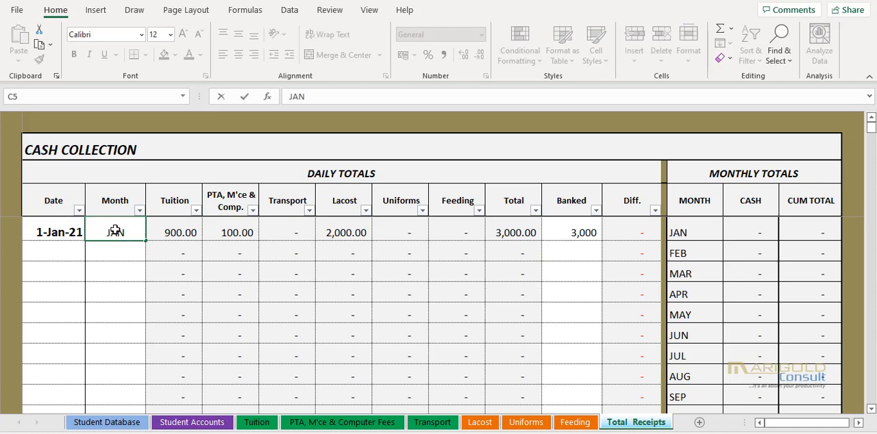
key("Return")
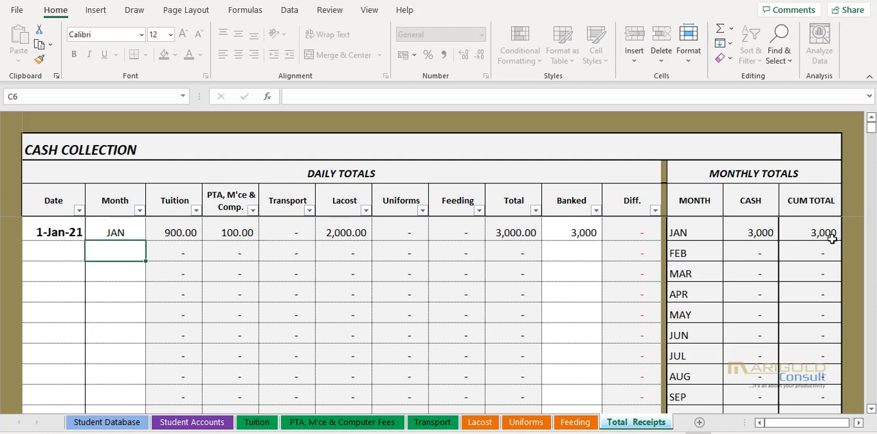
- Review the first-term January payments and closing balances in the Student Accounts sheet, including the second student's Term 2 fee cells
left_click(193, 422)
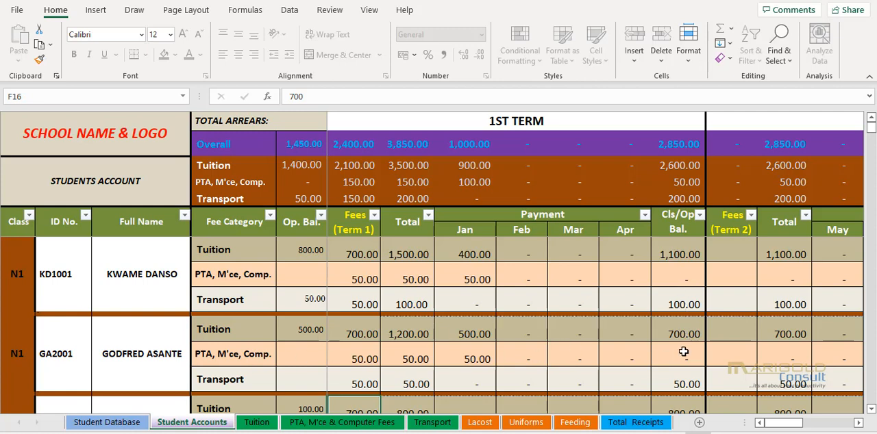
left_click(871, 409)
left_click(871, 409)
left_click(871, 409)
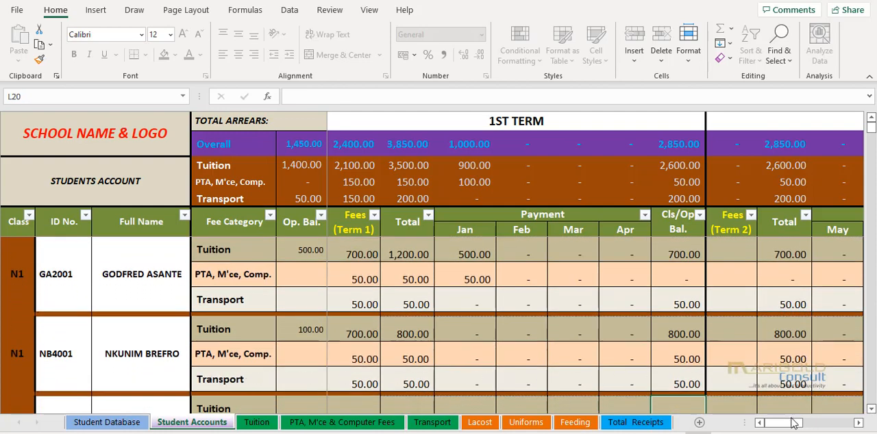
mouse_move(781, 424)
left_mouse_down()
mouse_move(816, 430)
mouse_move(773, 429)
left_mouse_up()
left_click(736, 248)
left_click(736, 276)
left_click(738, 298)
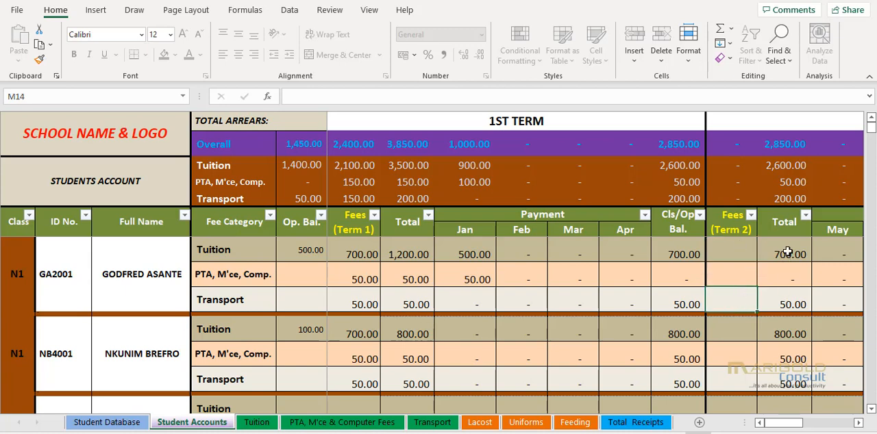
- Examine the 2nd and 3rd term fees, monthly payment and balance columns of Student Accounts, and return to the 1st term
left_click(858, 423)
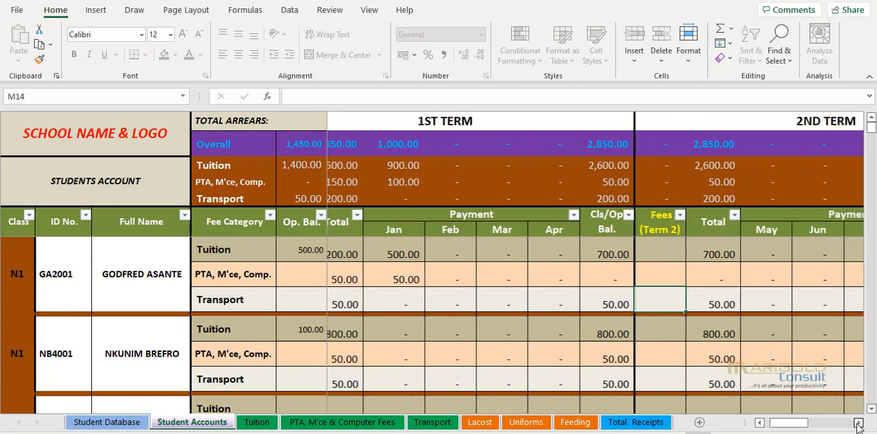
left_click(859, 425)
left_click(859, 424)
left_click(858, 425)
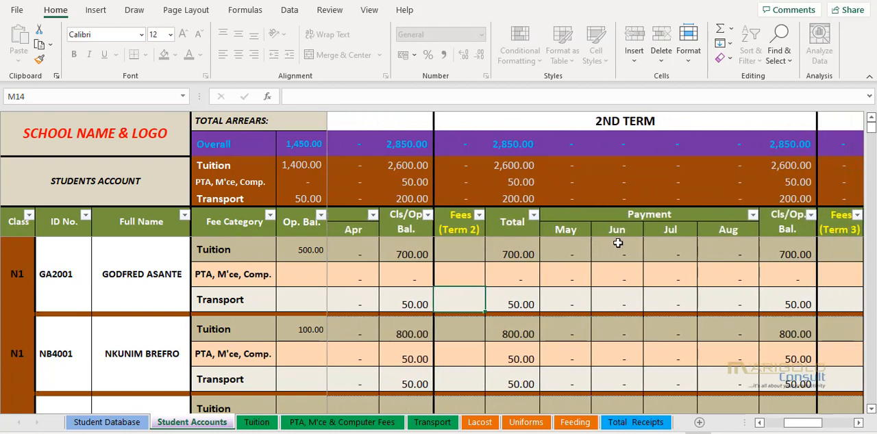
left_click(857, 423)
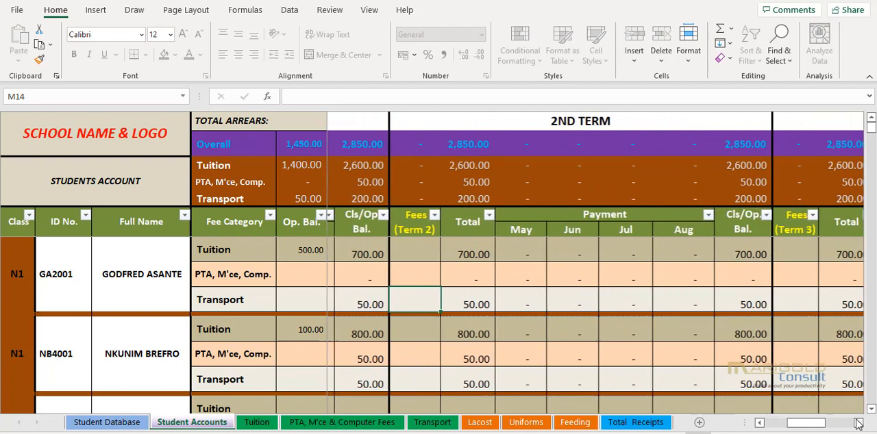
left_click(858, 423)
left_click(858, 423)
left_click(858, 424)
left_click(858, 423)
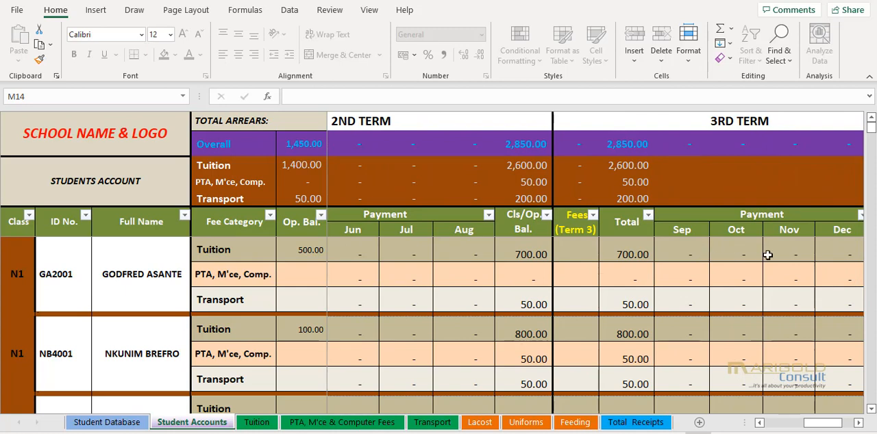
left_click_drag(836, 425, 769, 425)
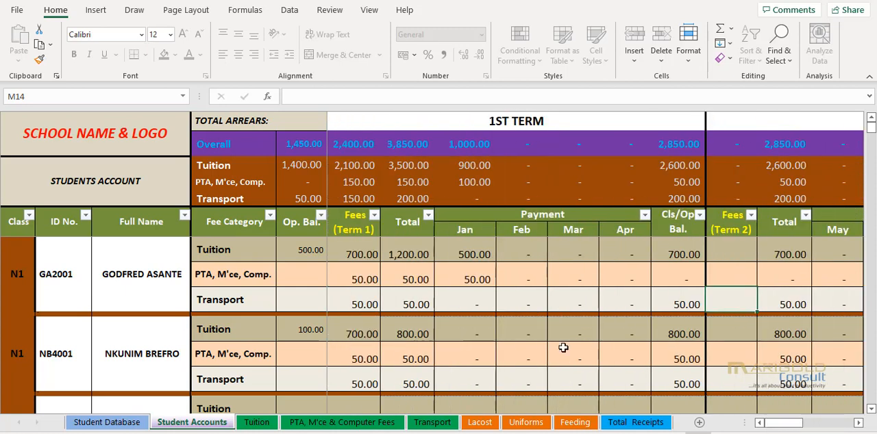